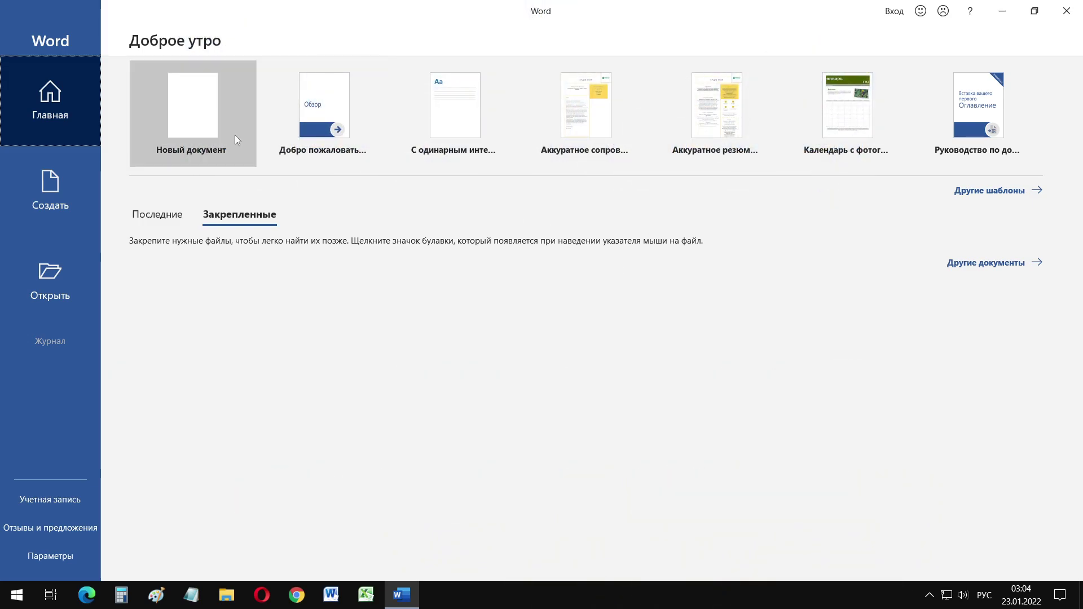
Step: Choose the Новый документ (blank document) tile on the Word start screen
left_click(215, 132)
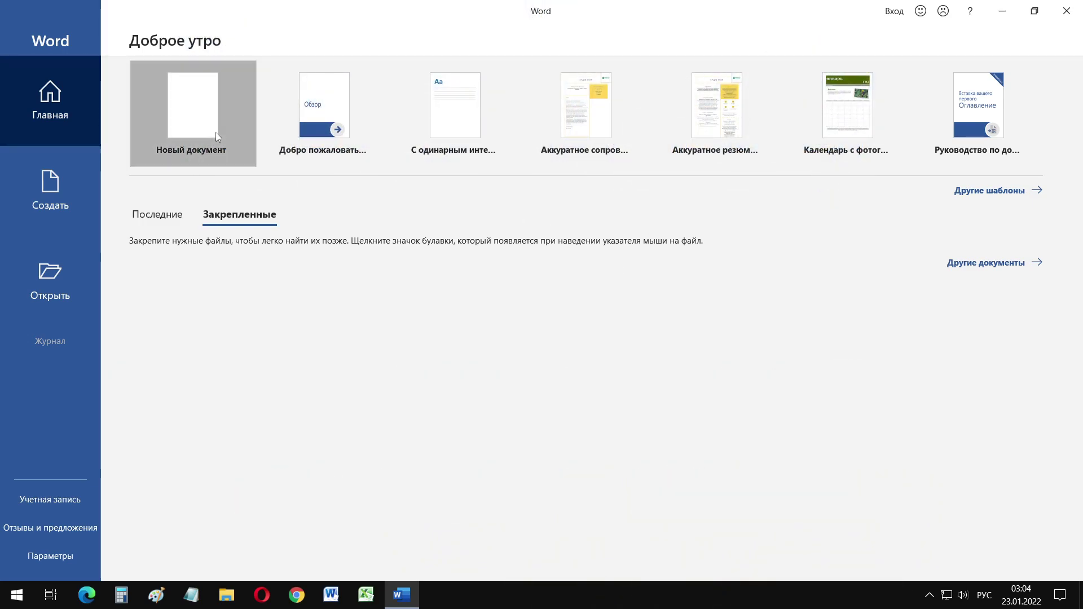
Step: Type the story paragraphs starting «Через лес», «От ужаса беглецы» and «Девушка сидела на кровати»
type("Через лес, не разбирая дороги")
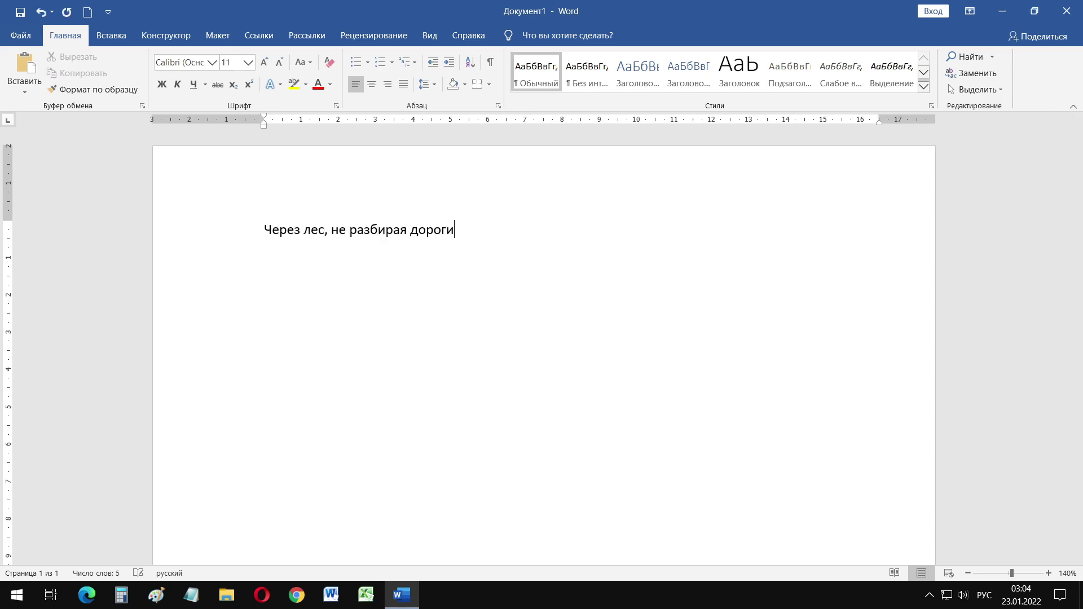
type(", бежали мужчина и женщина, а вслед за ними несся волчий вой. Они мчались во весь дух, но вой настигал их, обволакивал")
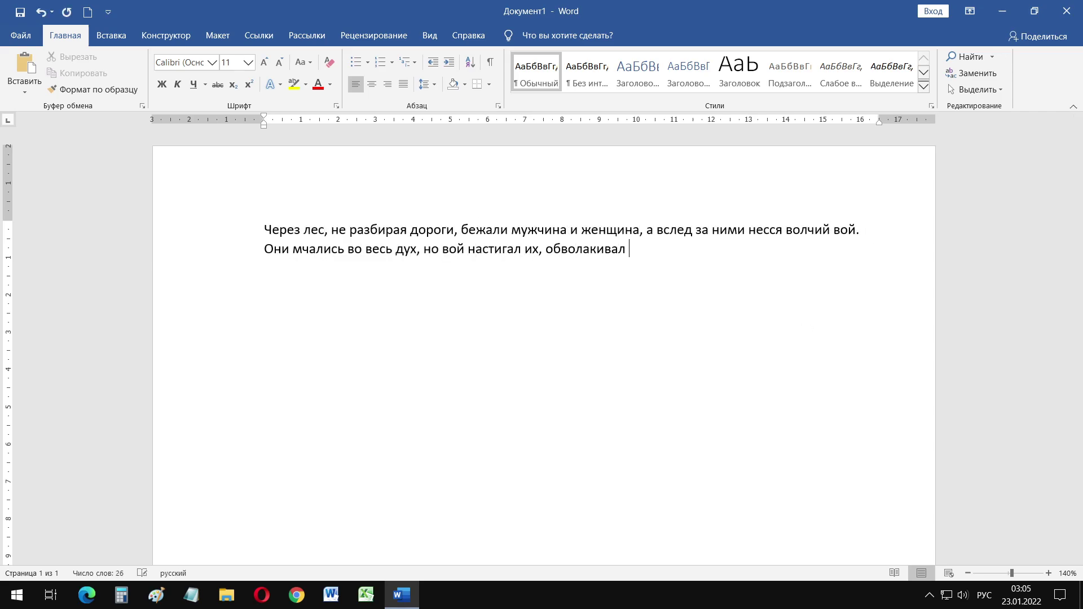
type(" и перекрывал все тропы. Мужчина пытался помочь своей спутнице и тянул ее за руку, но это не помогало")
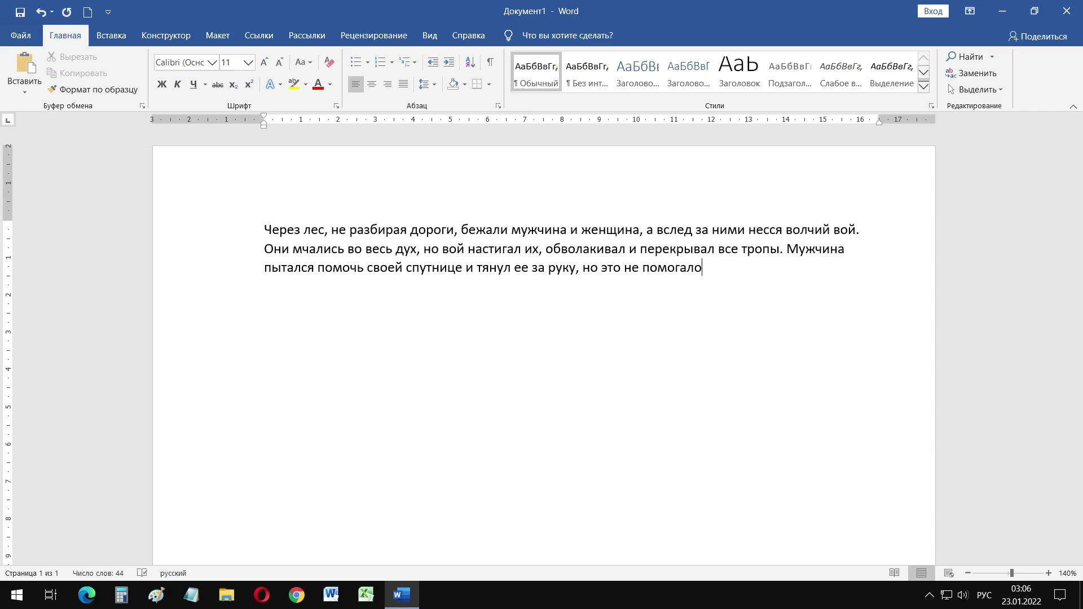
type(". Вскоре они оказались на маленькой прогалине, со всех сторон окруженные жуткими тварями.")
key("Return")
type("От ужаса бегл")
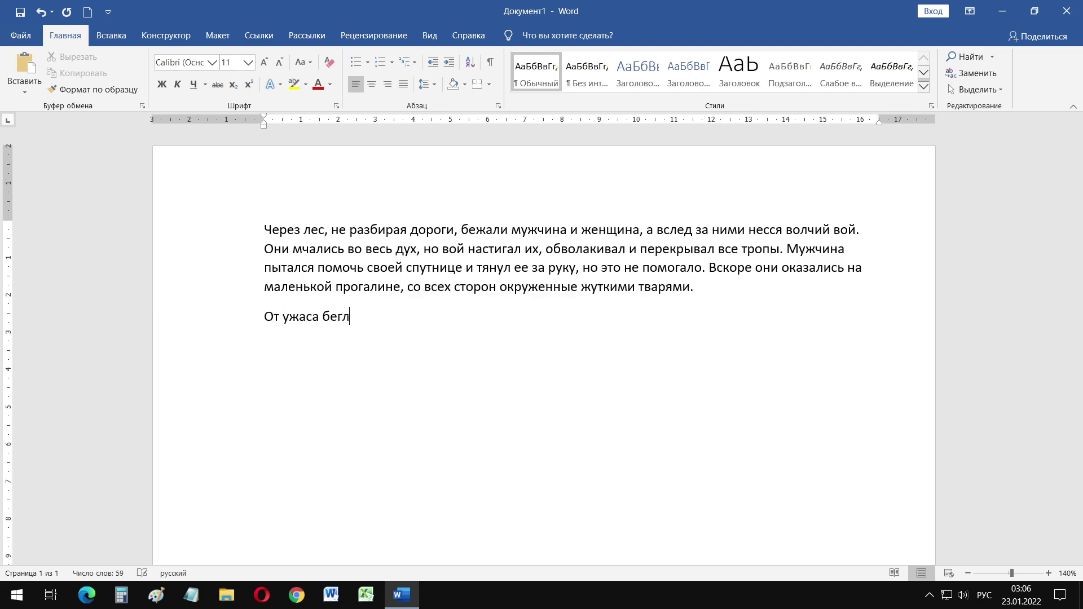
type("ецы слились в один темный силуэт, который становился все тоньше и тоньше. Тут огромный зверь взмыл в возду")
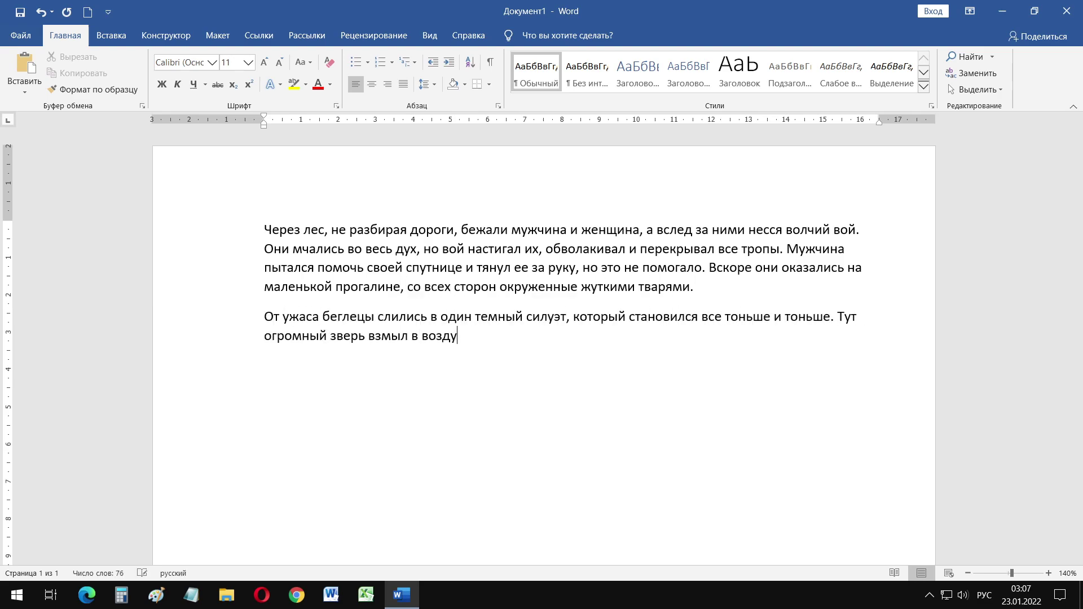
type("х и на мгновение застыв в полете, обрушился на несчастных. Из его глотки вырвался рев, похожий на человеческий смех...")
key("Return")
type("Девушка сидела на кровати, вся в поту, с гулко бьющимся сердцем. Царив")
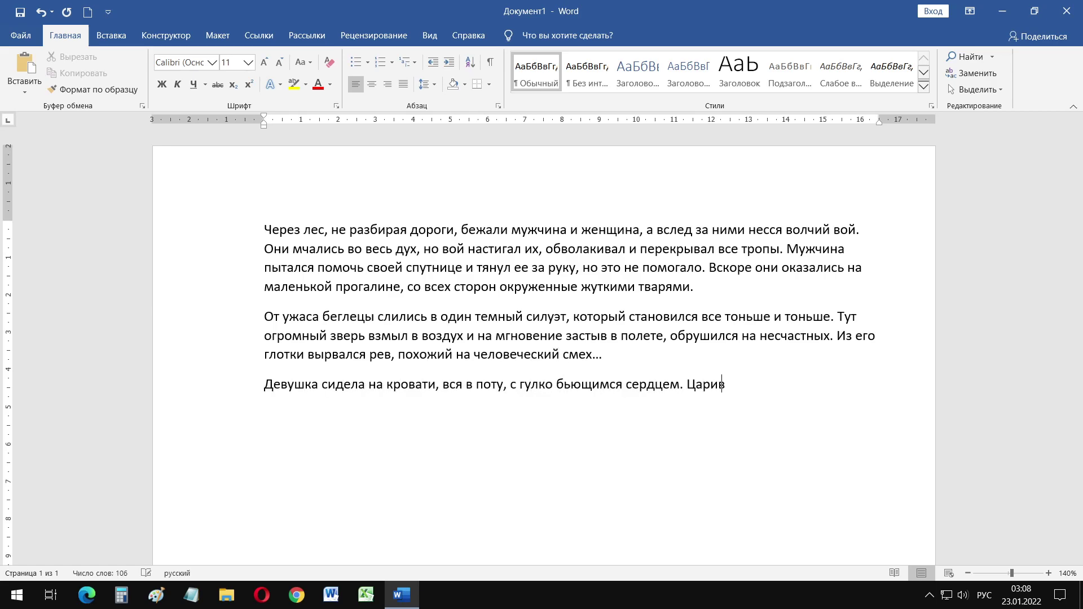
type("шая в комнате тишина окутывала ее ледяным ужасом. Она провела дрожащей рукой по глазам. ")
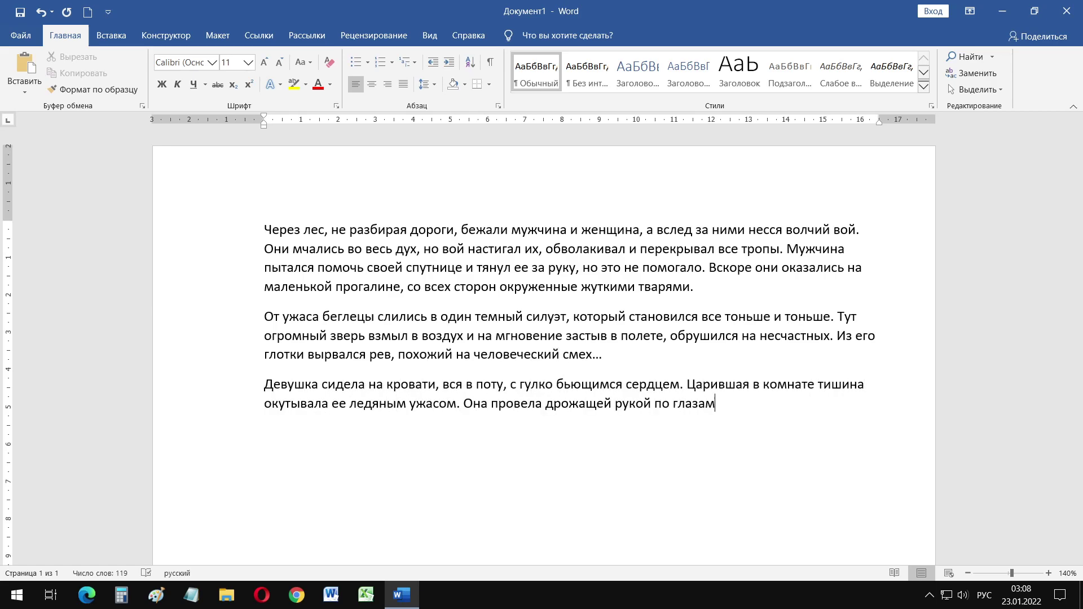
type("Ей потребовалось немало времени, чтобы обрести власть над собственными чувствами. Сон представлял")
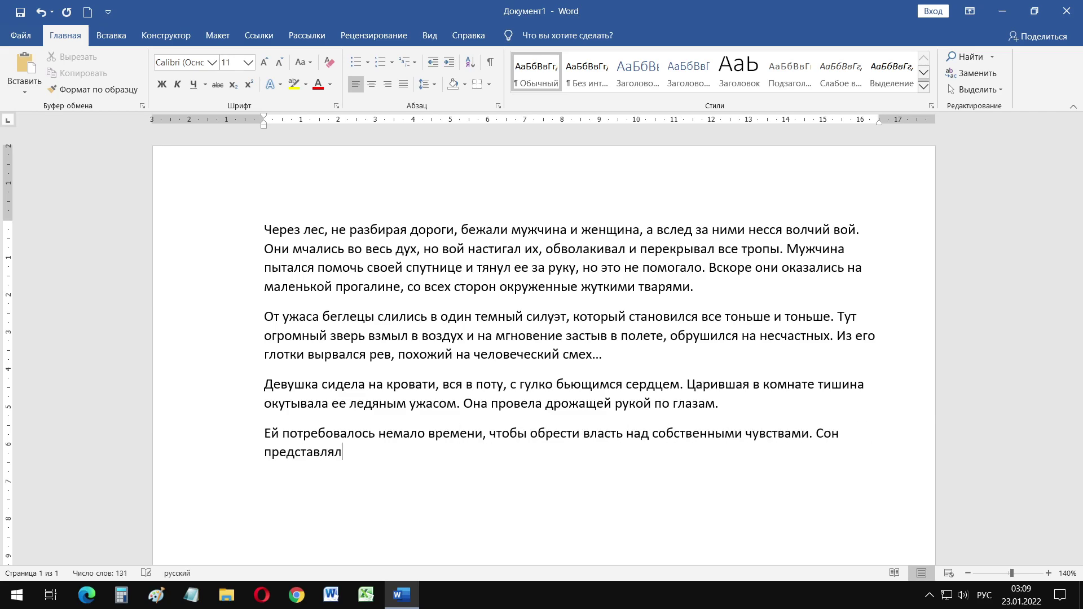
type("ся ужасным, отвратительным и бессмысленным. В Париже конца 1827 года не было и не могло быть места лесу, волкам и дру")
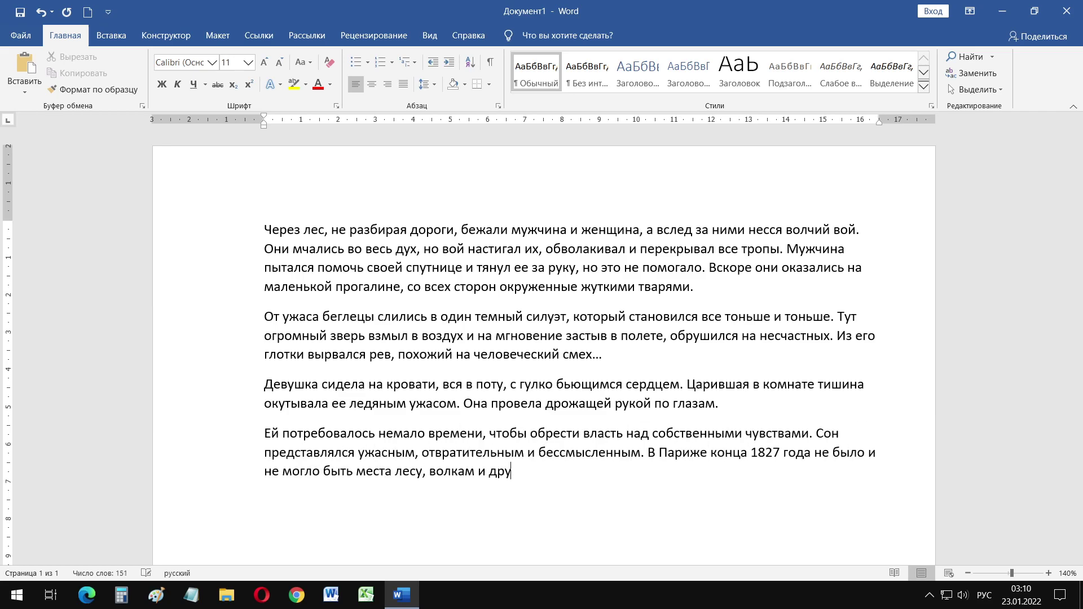
type("гим хищникам.")
key("Return")
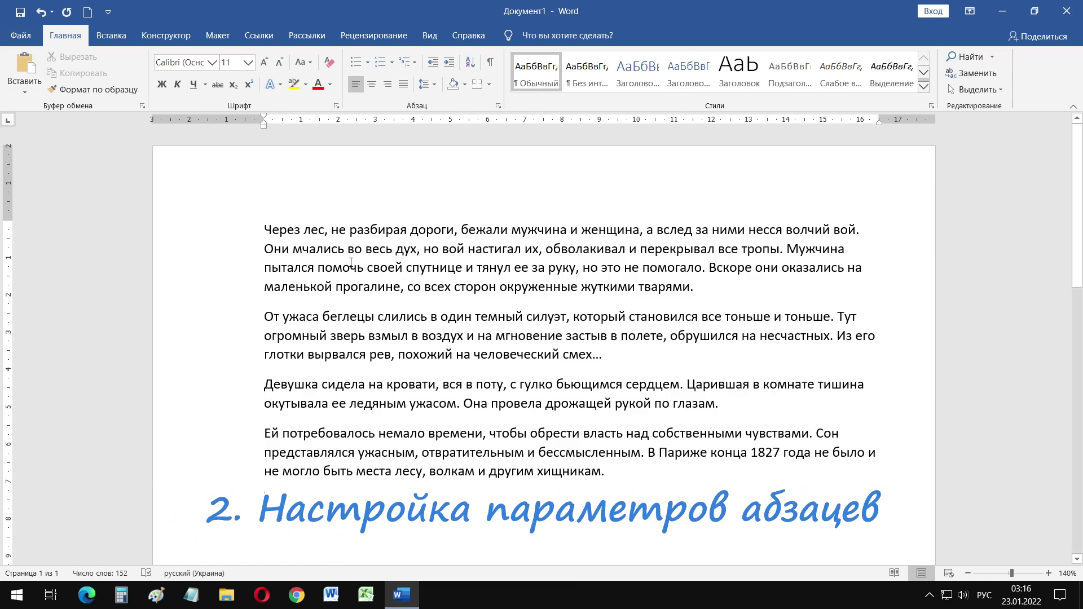
left_click_drag(215, 232, 225, 484)
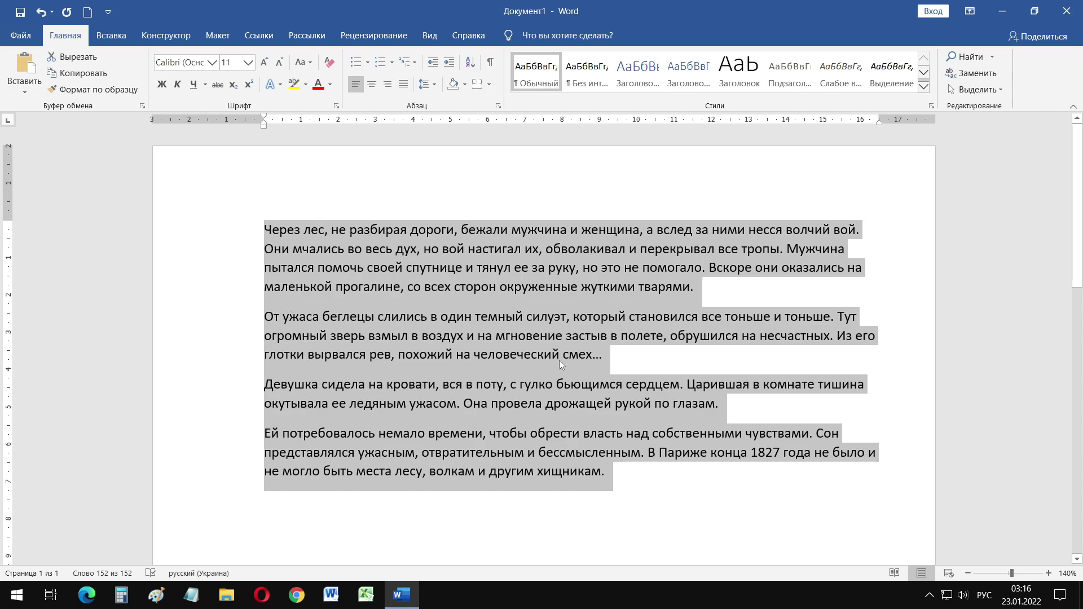
left_click(618, 356)
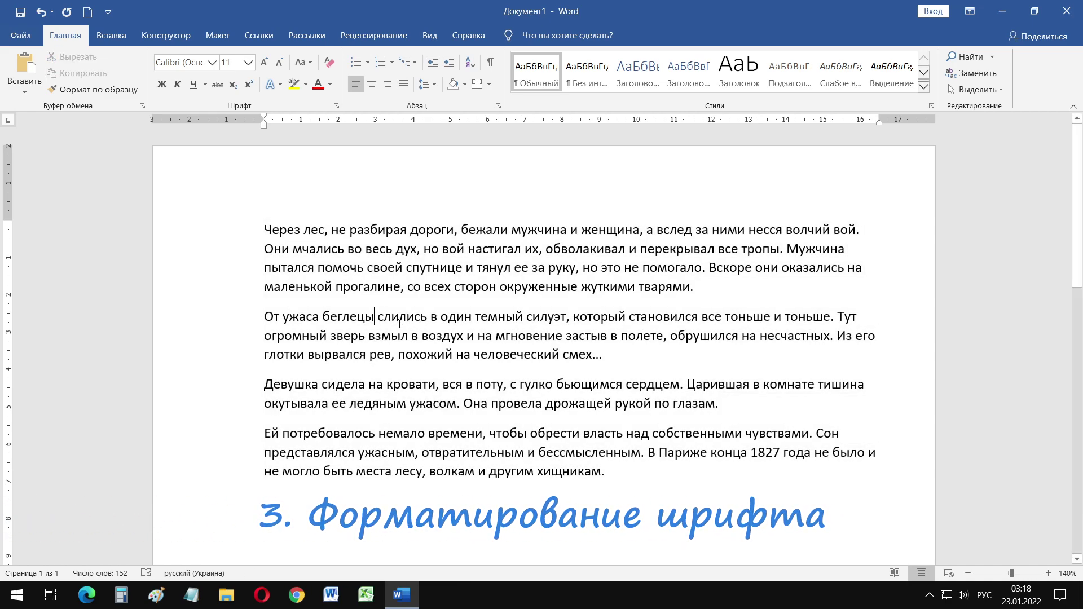
left_click_drag(323, 318, 544, 359)
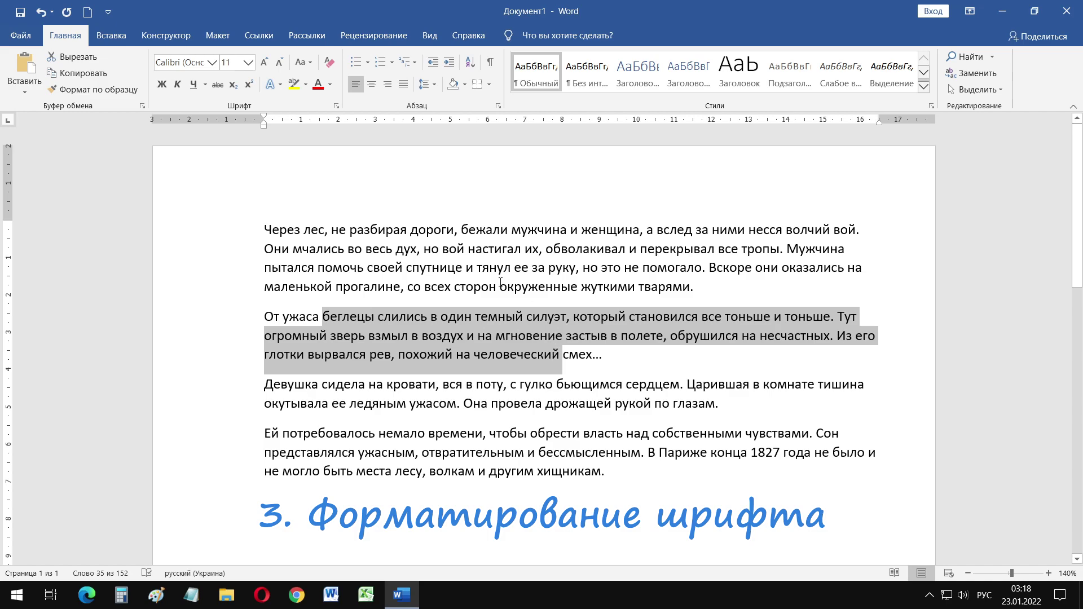
left_click(644, 362)
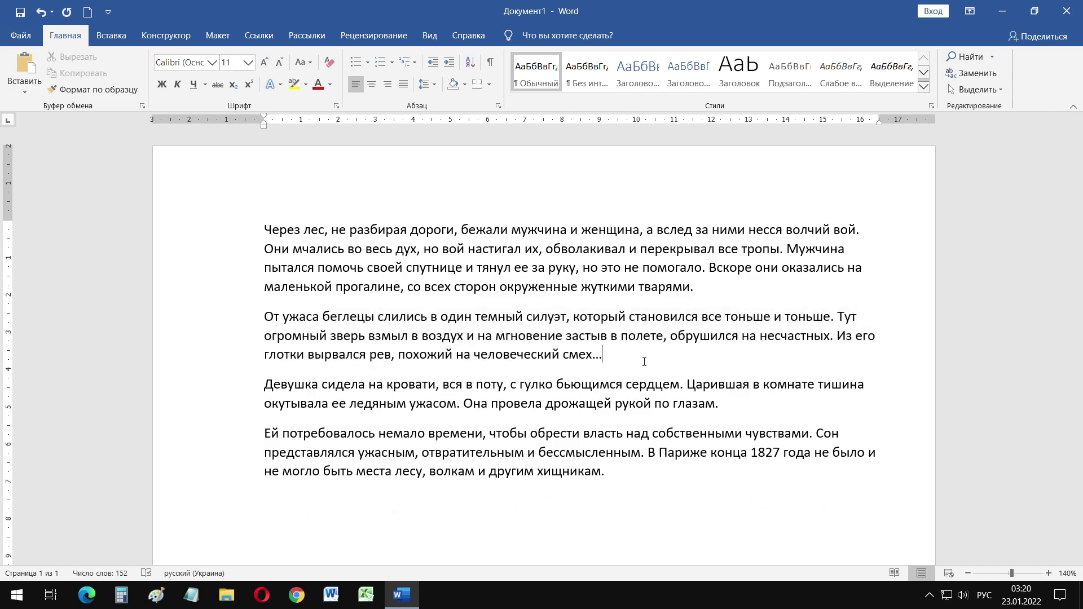
Step: In Custom Margins page setup, keep portrait orientation and A4 paper size
left_click(216, 35)
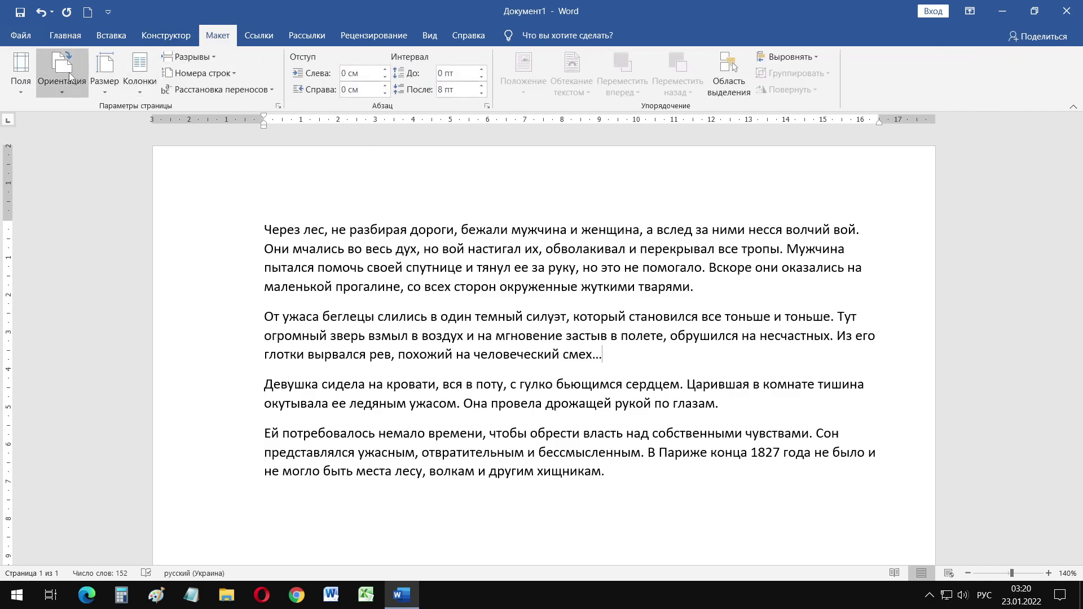
left_click(21, 71)
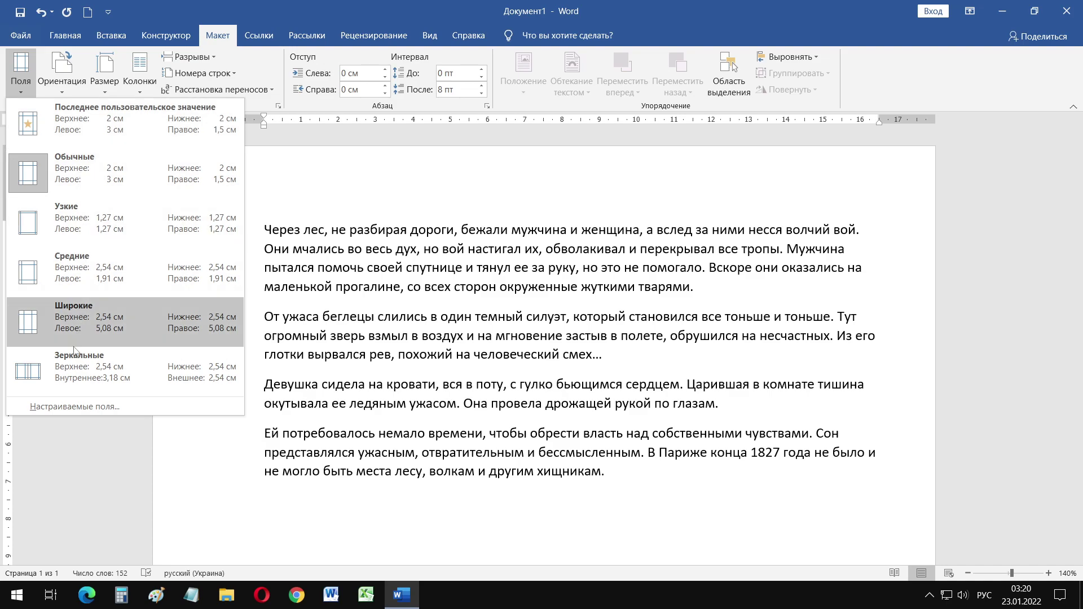
left_click(66, 402)
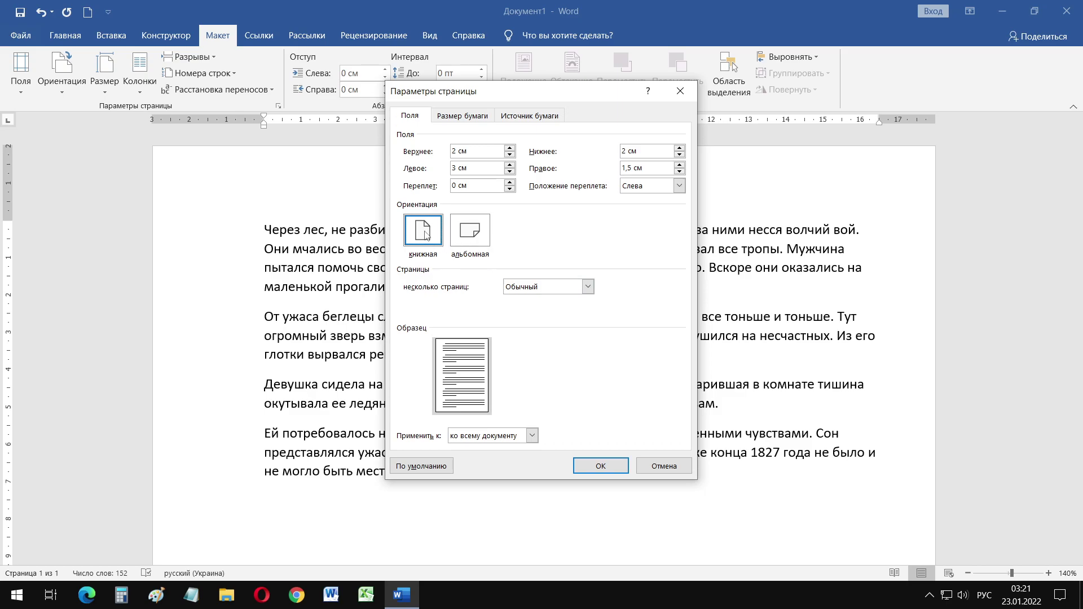
left_click(468, 232)
left_click(427, 235)
left_click(474, 119)
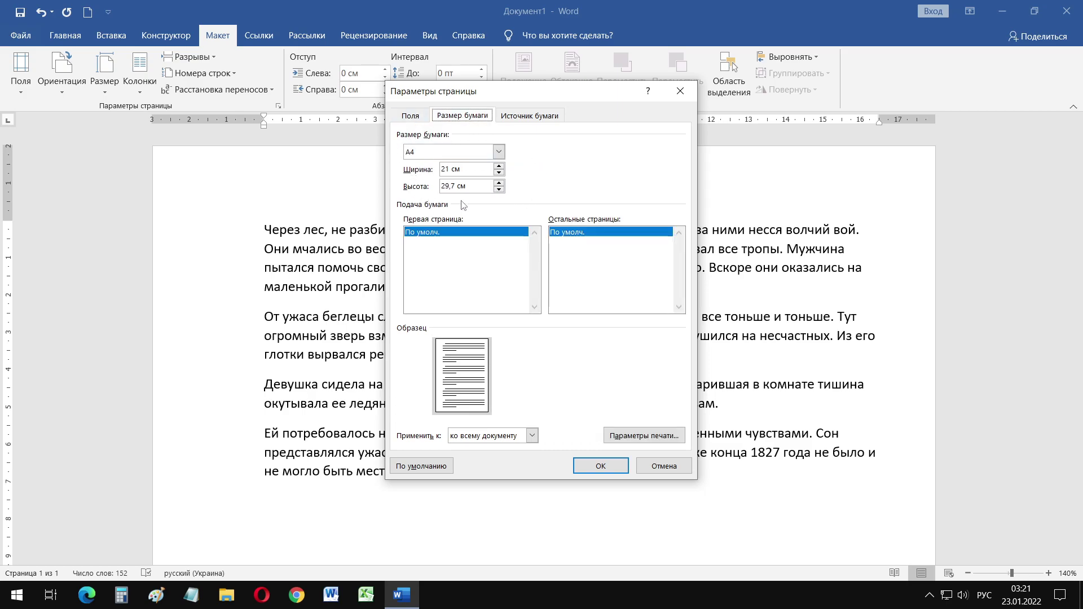
left_click(499, 151)
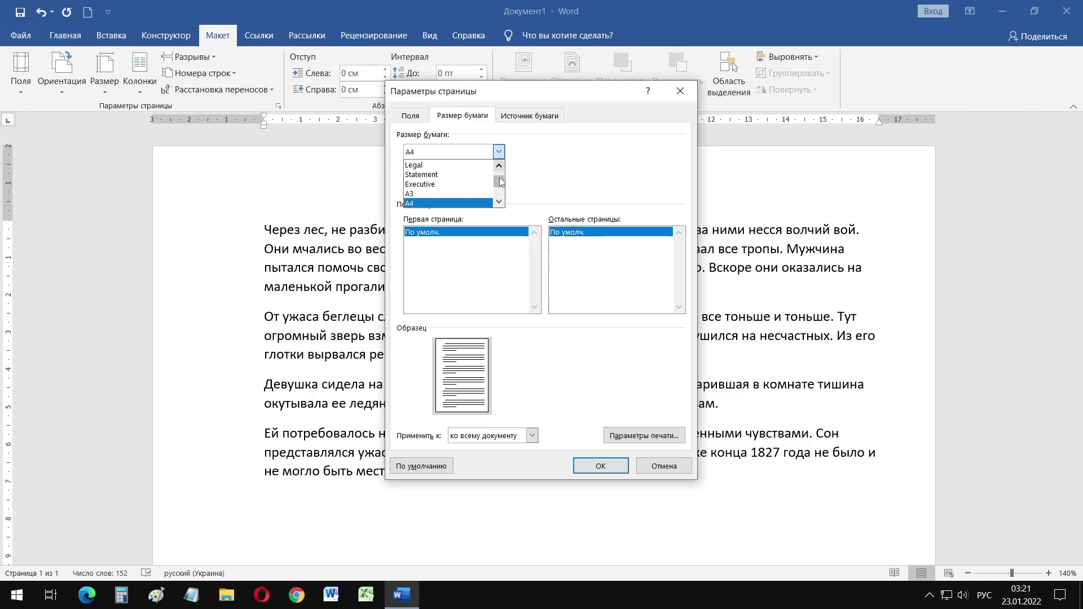
scroll(508, 170, "up", 1)
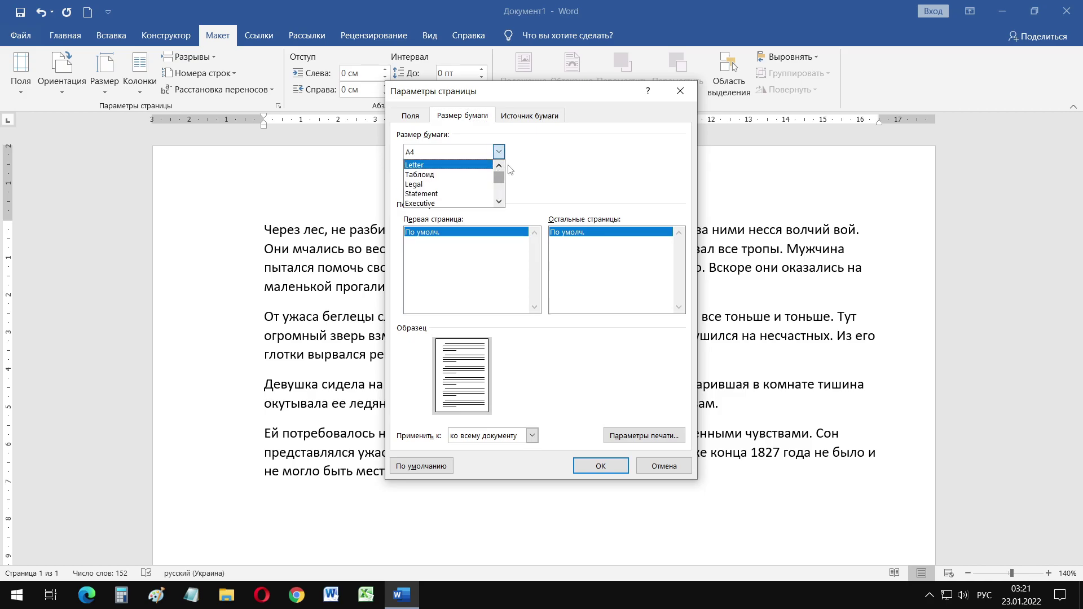
left_click(534, 167)
left_click(411, 116)
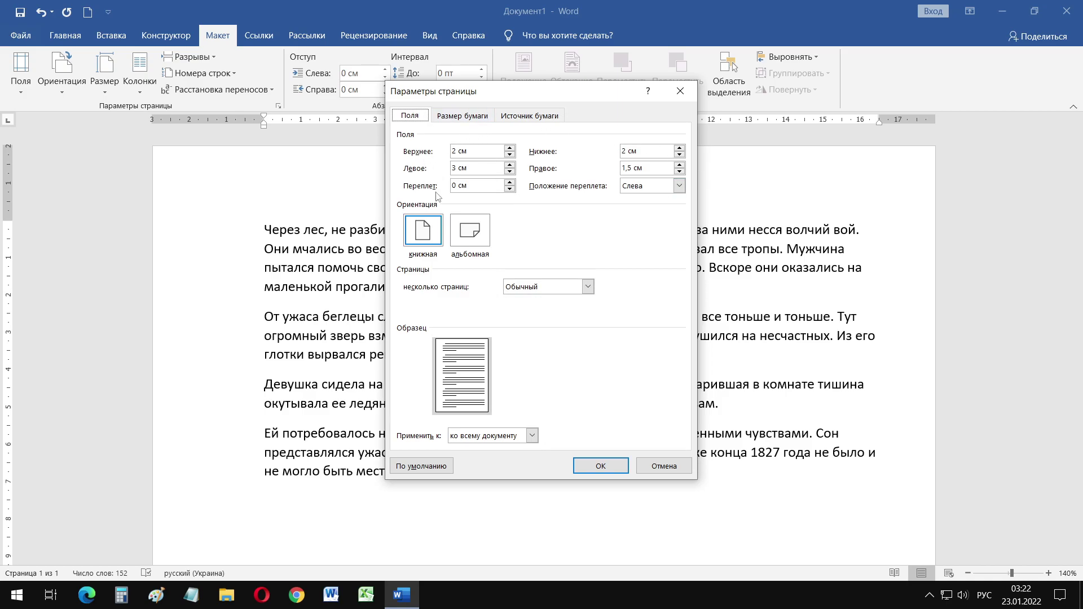
Step: Set the right margin to 2 cm, keeping top/bottom 2 cm and left 3 cm, and apply
left_click_drag(471, 168, 443, 174)
left_click_drag(484, 154, 435, 156)
mouse_move(638, 156)
left_mouse_down()
mouse_move(623, 155)
mouse_move(621, 168)
left_mouse_up()
type("2")
left_click(598, 466)
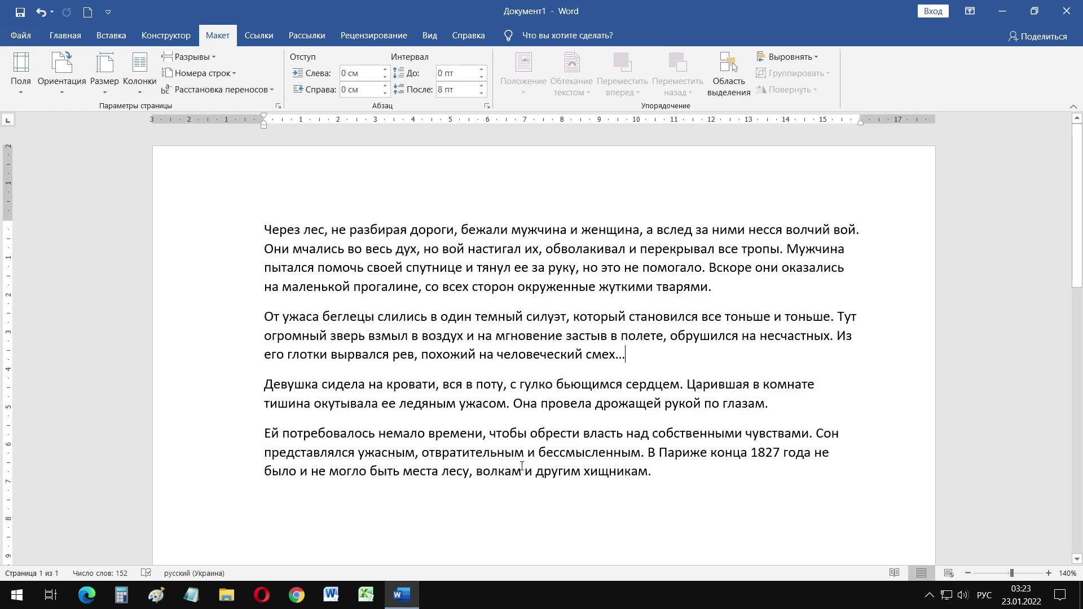
left_click(63, 94)
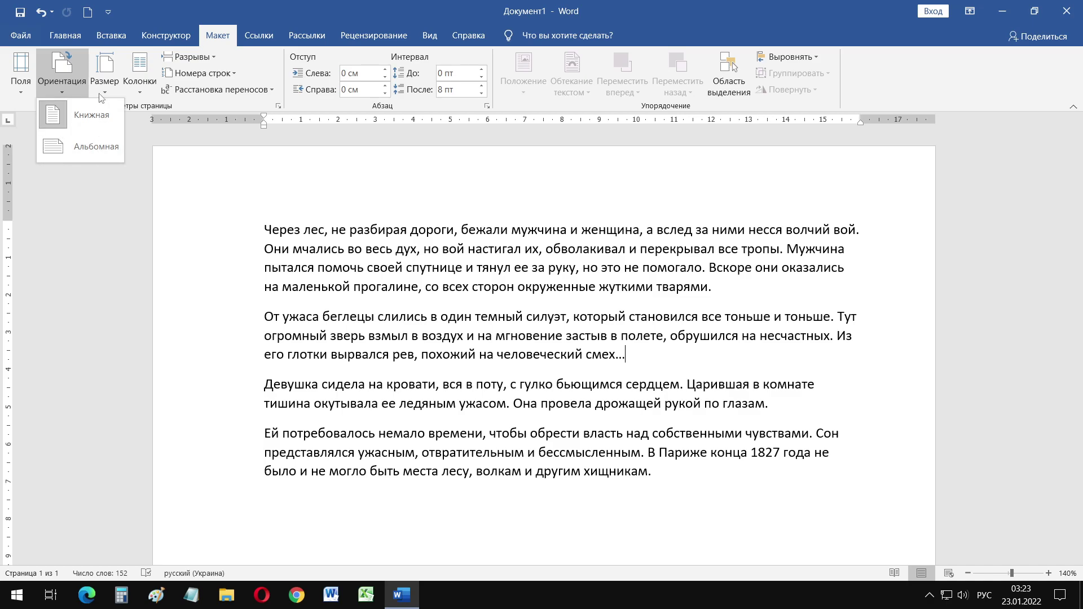
left_click(103, 88)
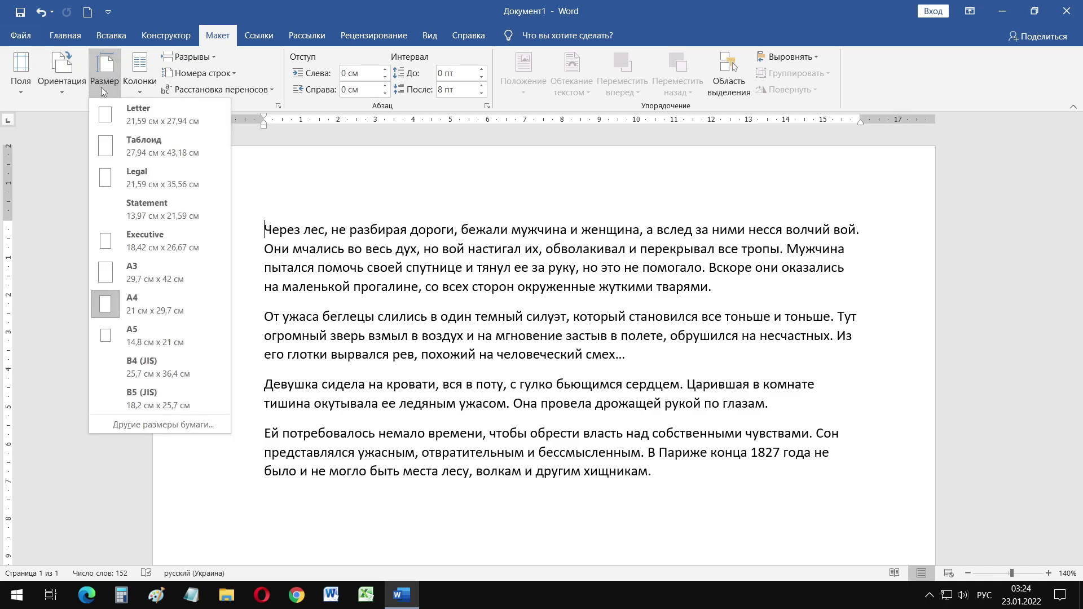
left_click(103, 90)
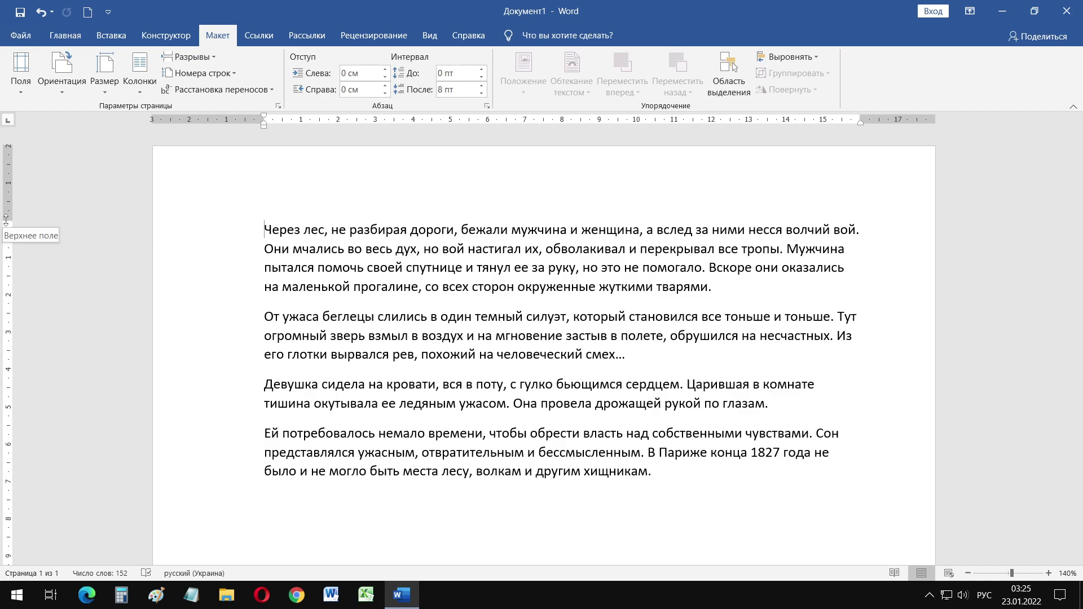
left_click_drag(6, 220, 6, 307)
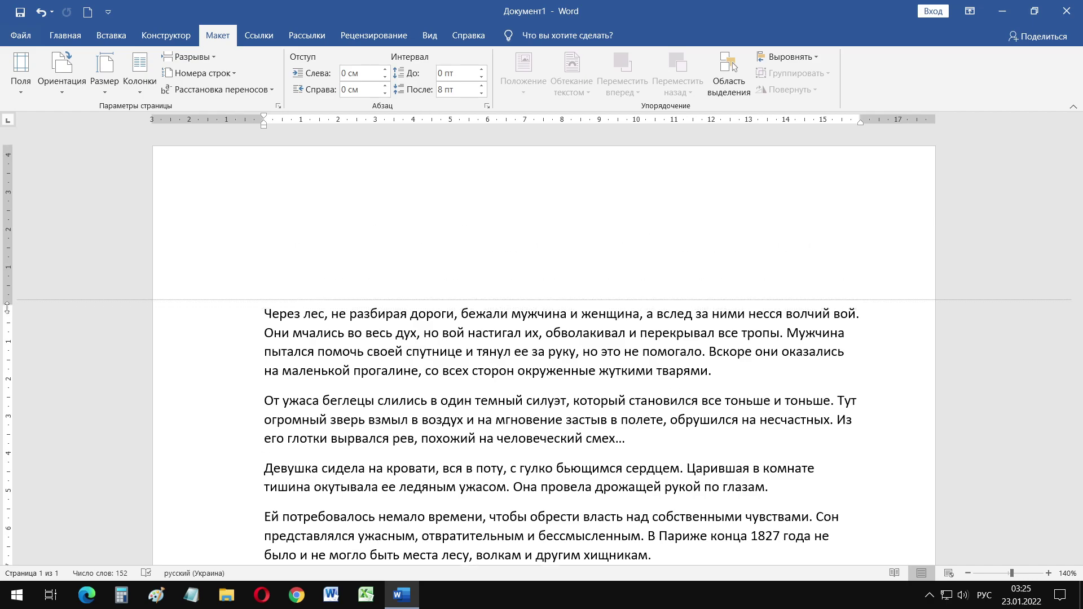
left_click_drag(7, 305, 7, 225)
left_click_drag(860, 122, 782, 131)
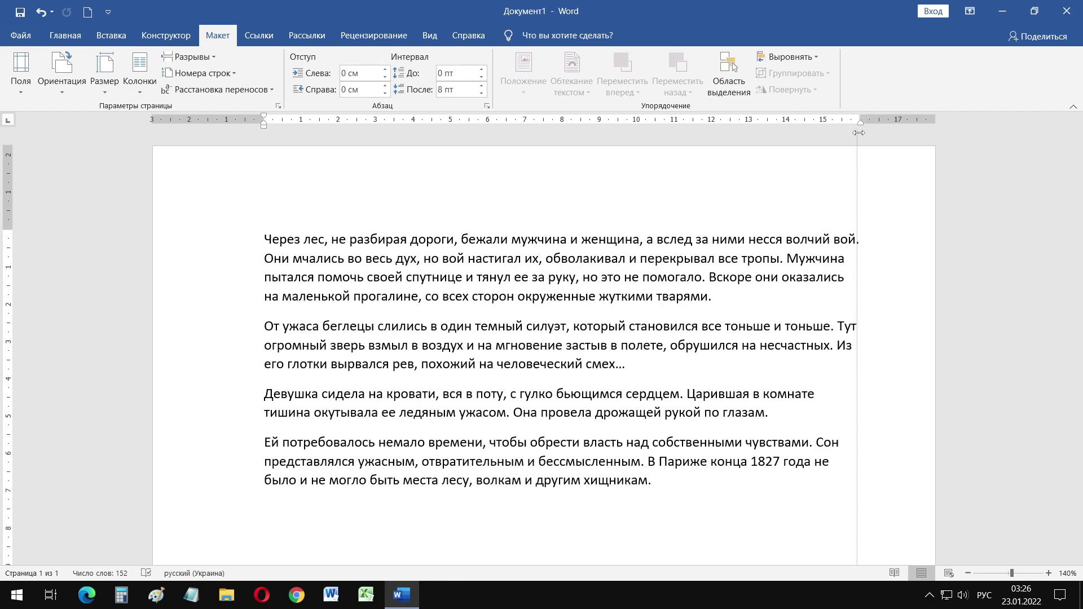
left_click_drag(782, 130, 860, 131)
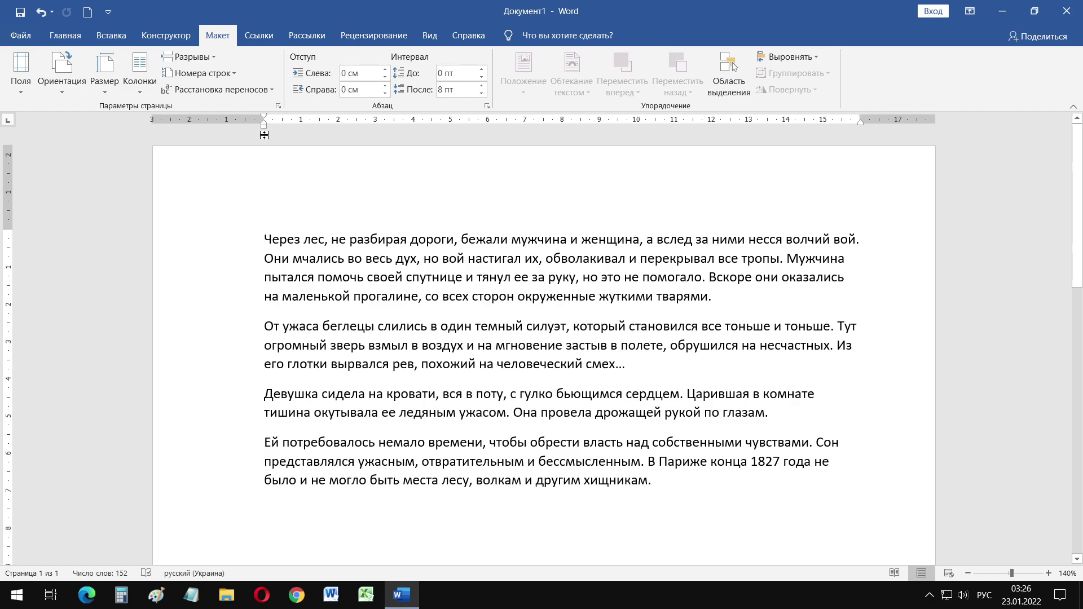
mouse_move(264, 120)
left_mouse_down()
mouse_move(333, 120)
mouse_move(263, 121)
left_mouse_up()
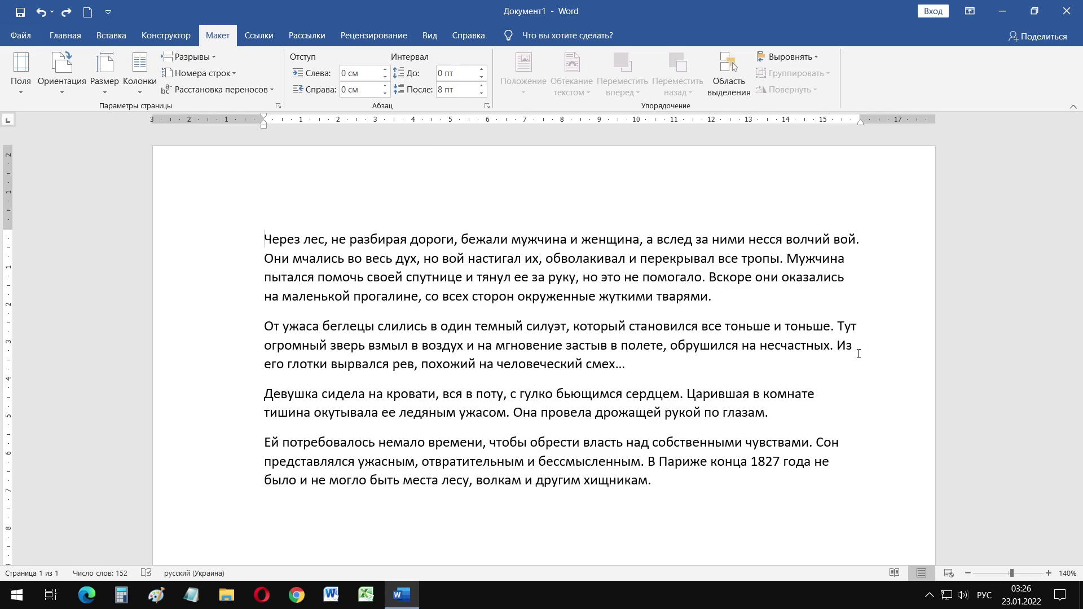
key("ctrl+a")
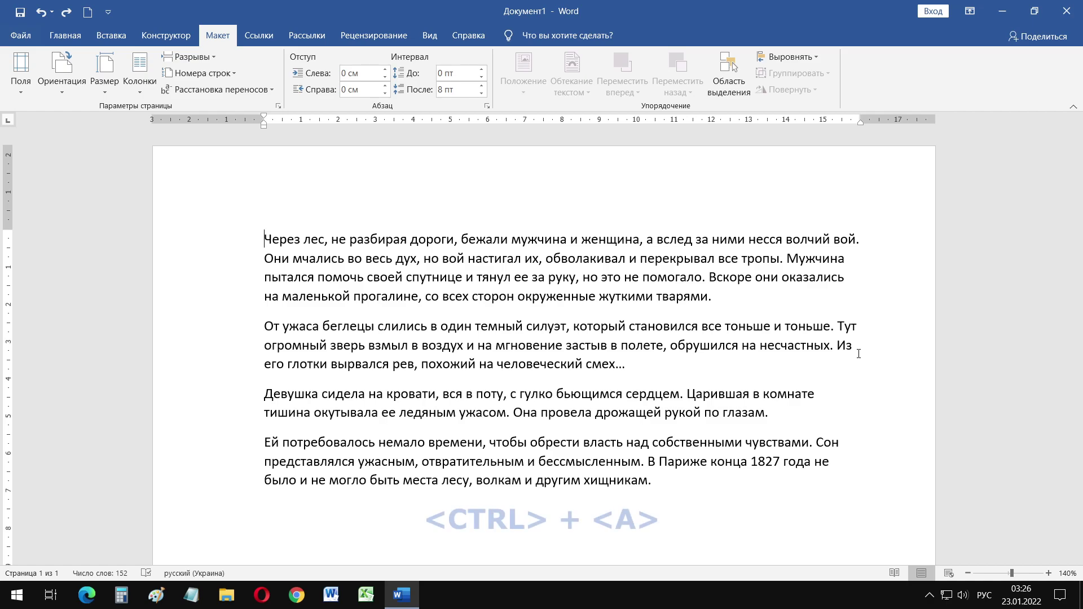
Step: Select the entire story and apply Justify alignment from the Home tab
key("ctrl+a")
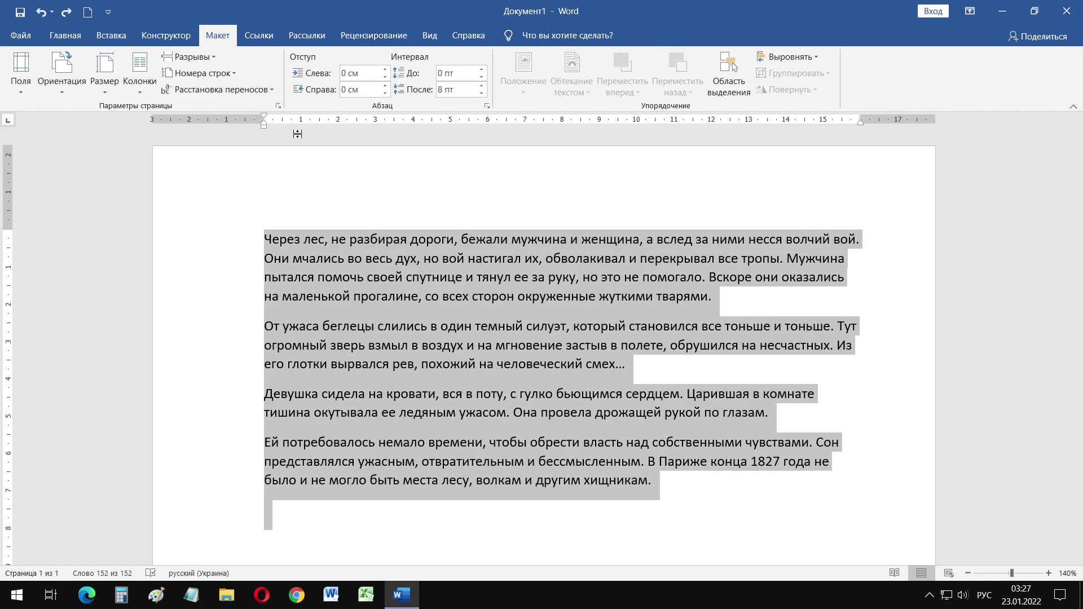
left_click(62, 38)
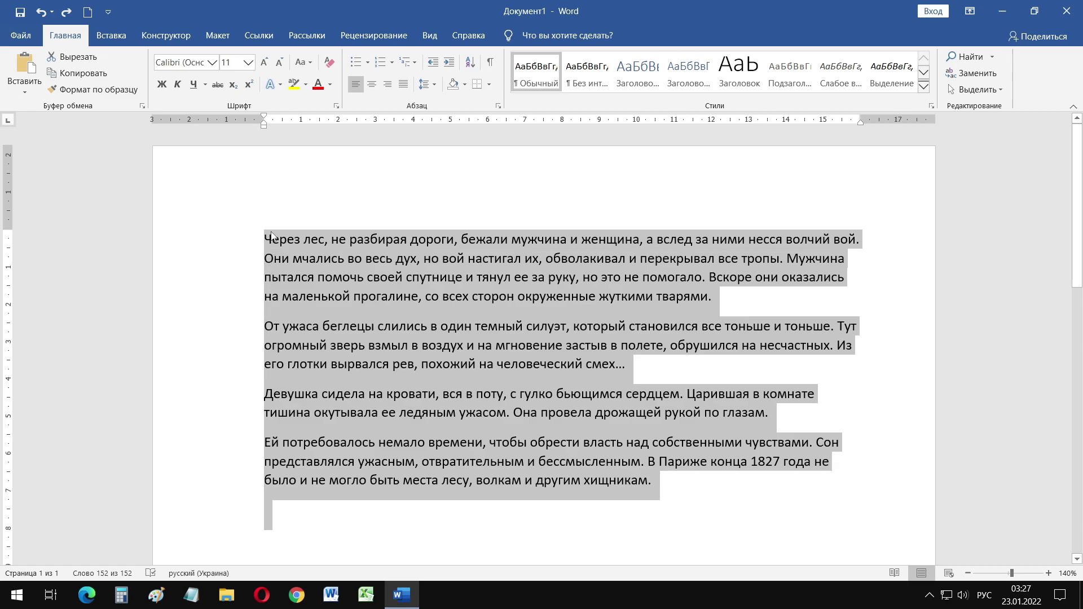
left_click(404, 86)
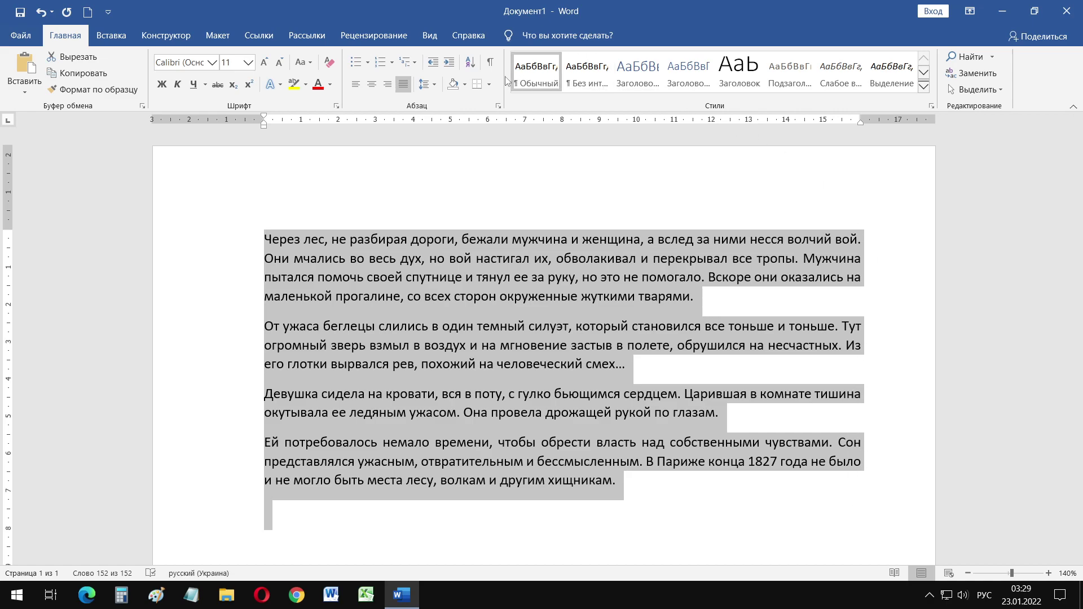
Step: In the Paragraph dialog, set a 1,27 cm first-line indent, 0 pt after, and single spacing
left_click(498, 106)
left_click_drag(423, 136, 595, 114)
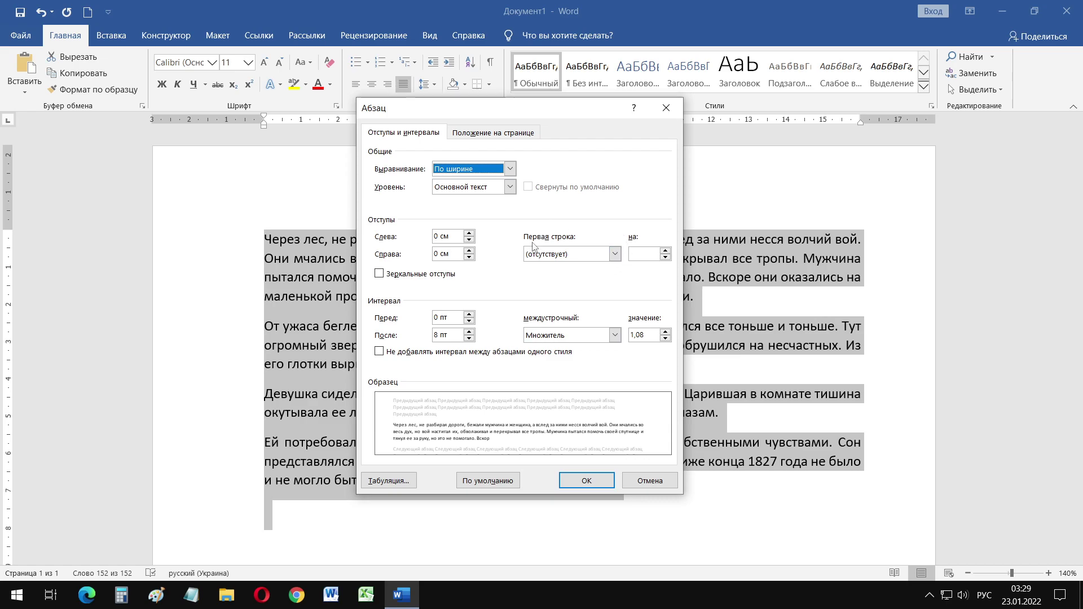
left_click(615, 255)
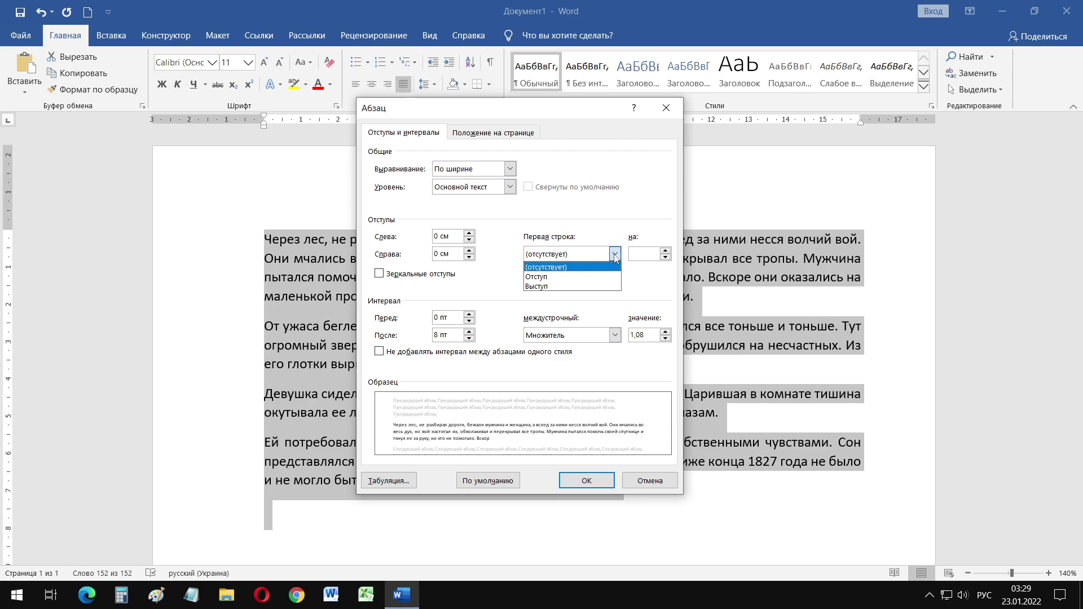
left_click(572, 277)
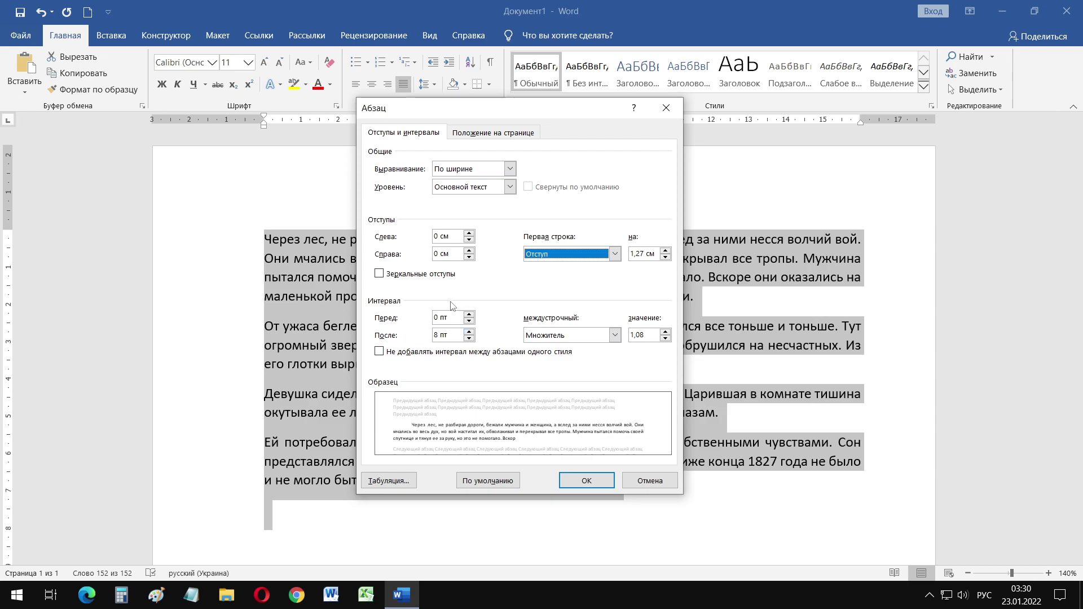
left_click_drag(449, 337, 425, 336)
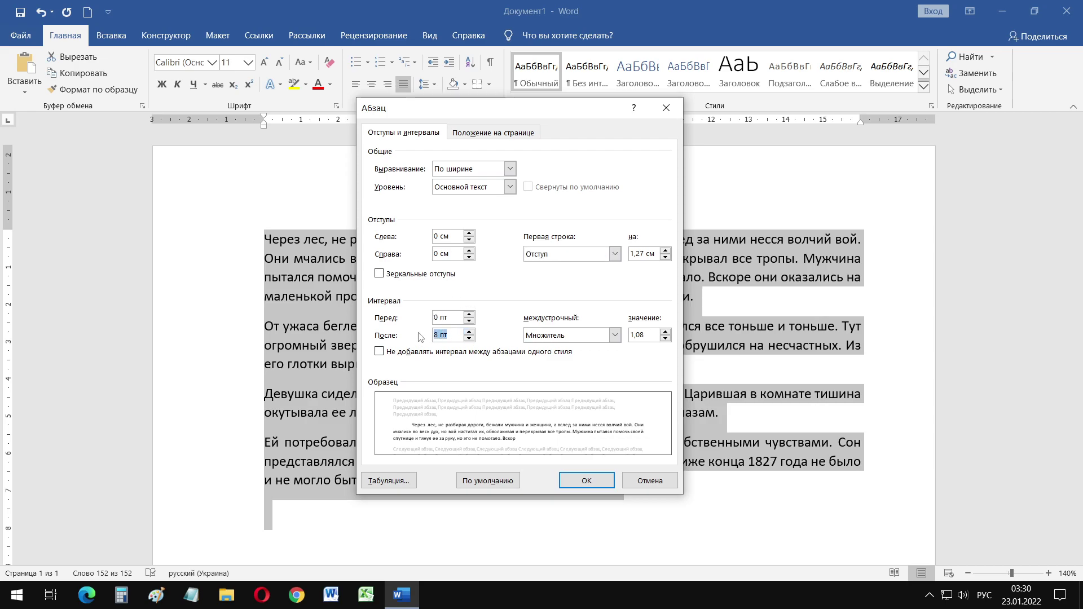
type("0")
key("Tab")
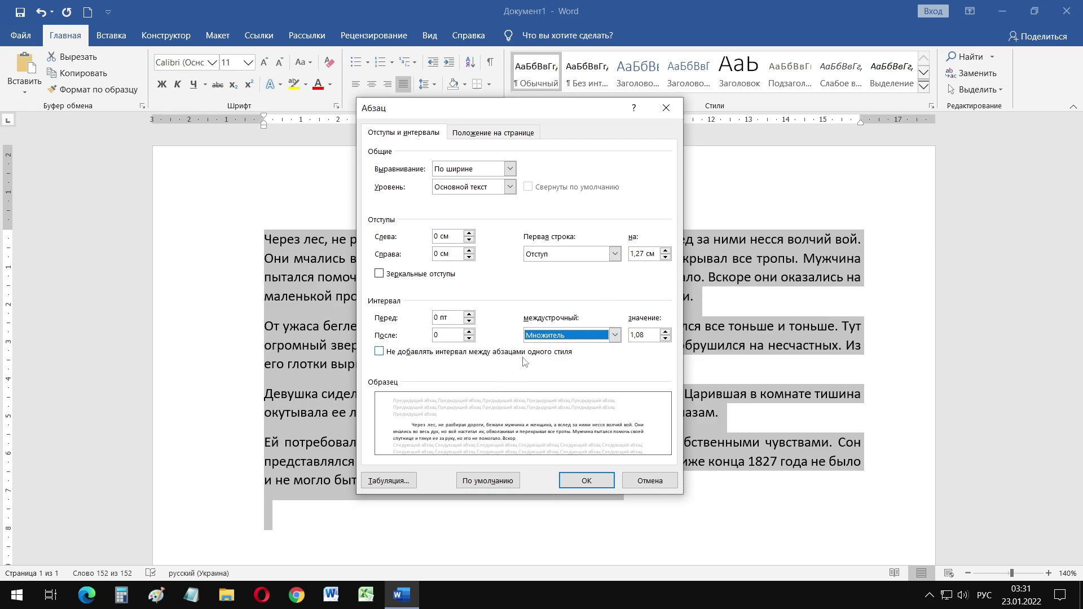
left_click(615, 335)
left_click(587, 356)
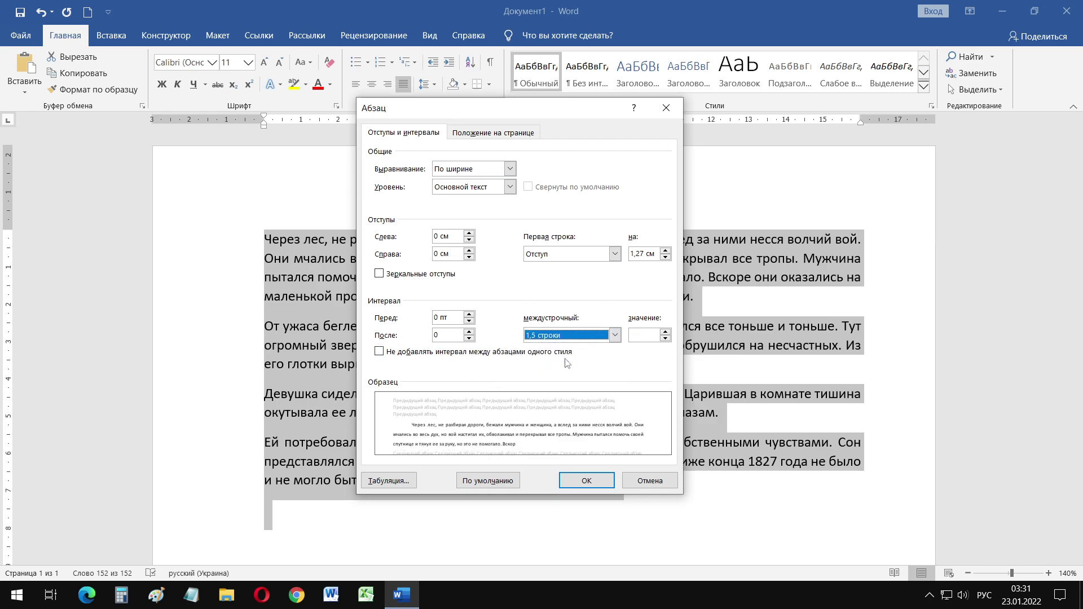
left_click(614, 335)
left_click(598, 347)
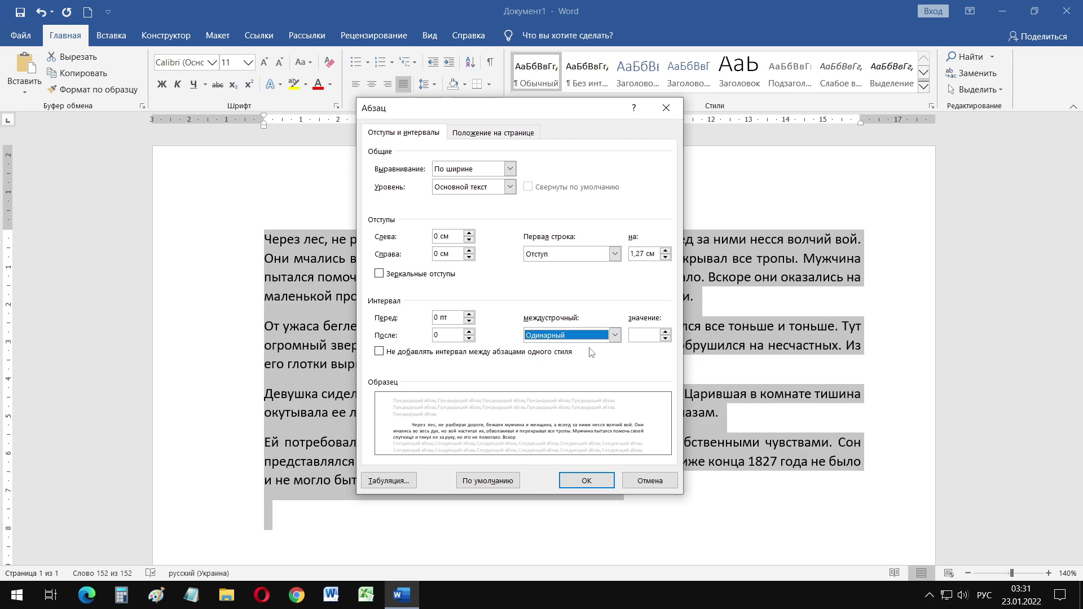
left_click(581, 481)
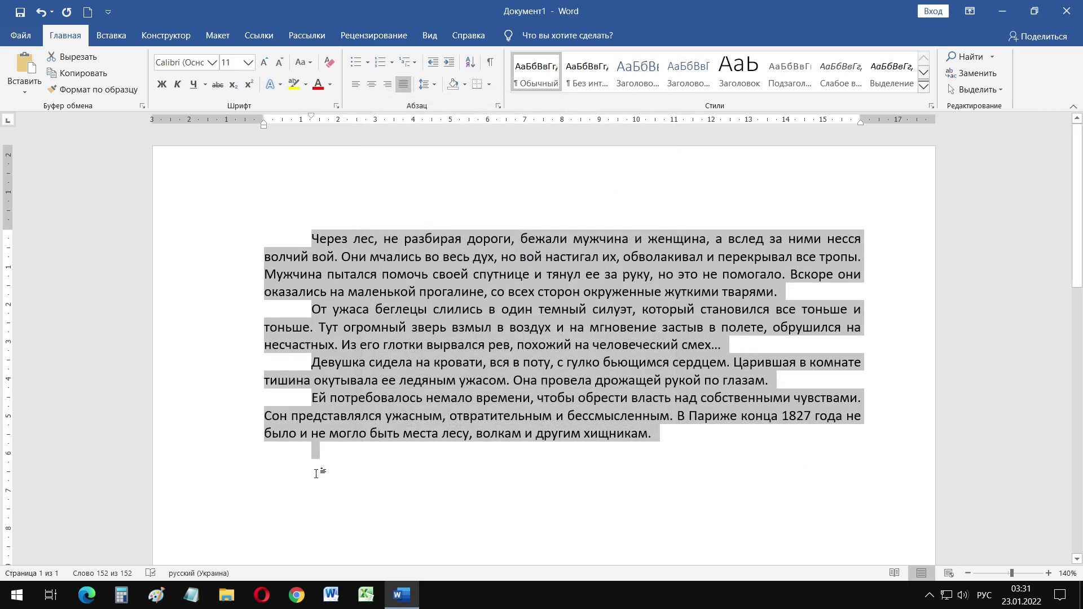
Step: Indent the «От ужаса беглецы» paragraph from both sides on the ruler, keeping its first-line indent
left_click(335, 447)
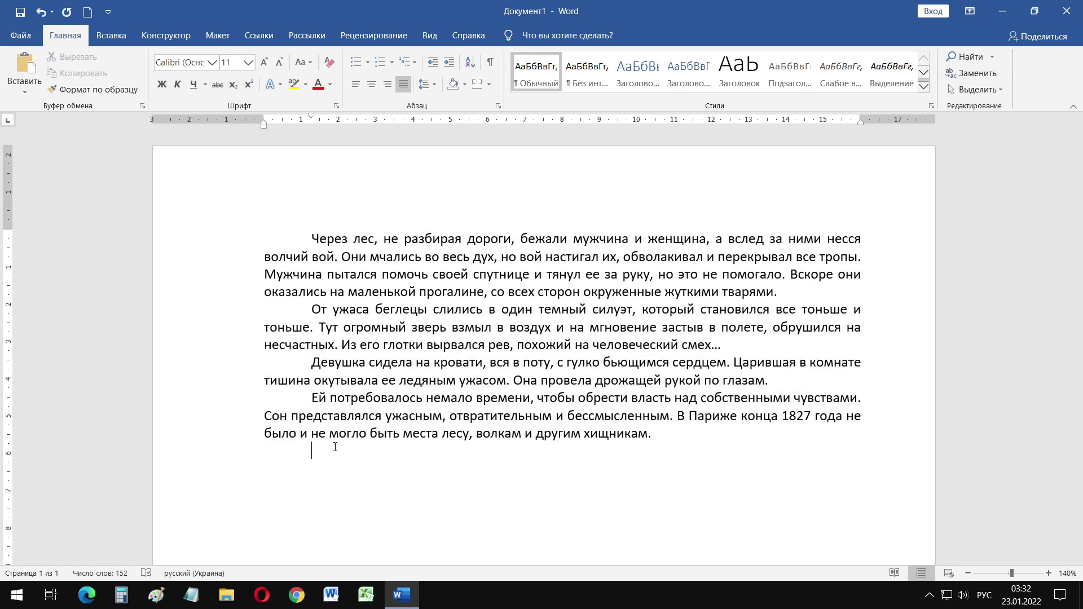
left_click_drag(219, 315, 219, 348)
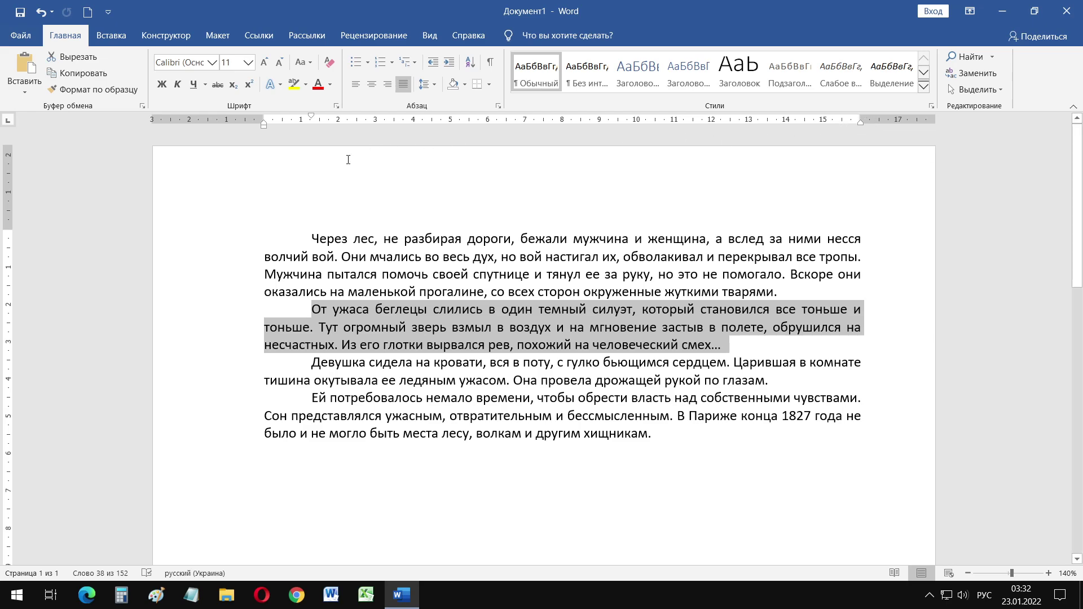
left_click_drag(312, 118, 386, 119)
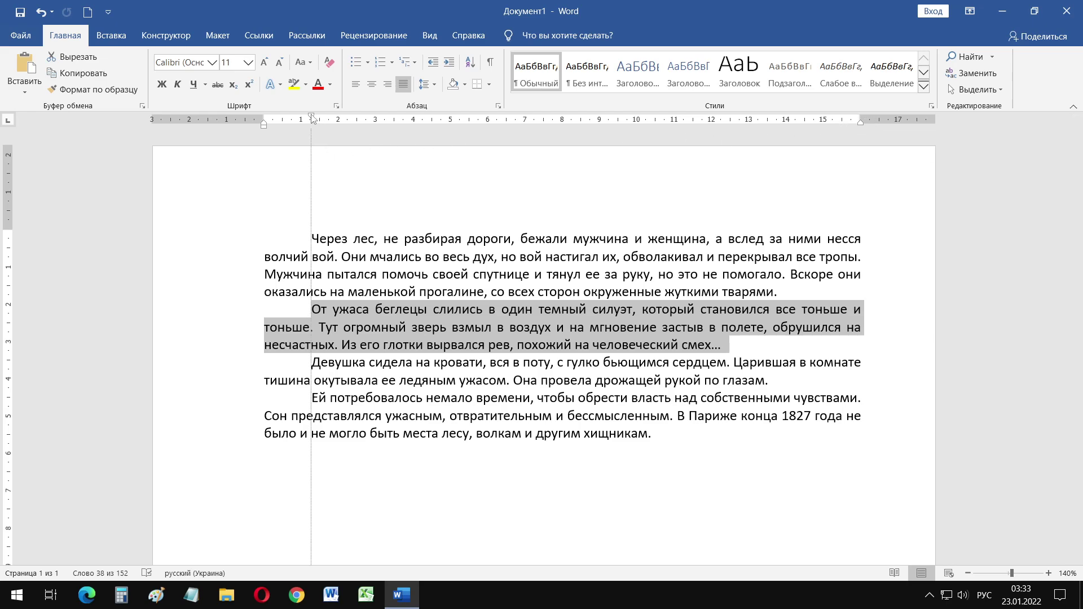
left_click_drag(388, 123, 265, 124)
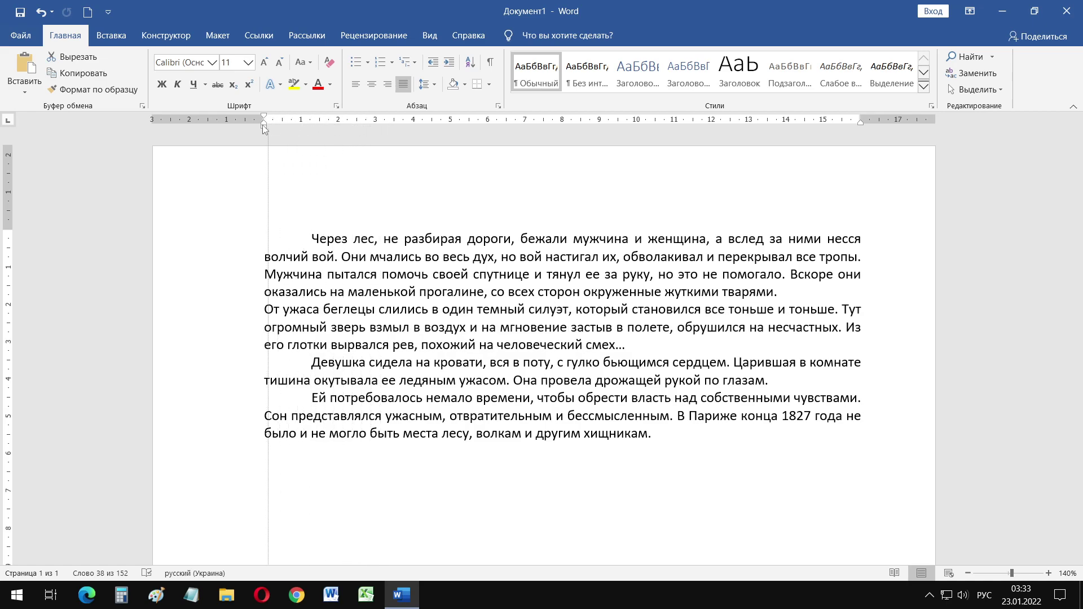
mouse_move(262, 126)
left_mouse_down()
mouse_move(339, 133)
mouse_move(310, 132)
left_mouse_up()
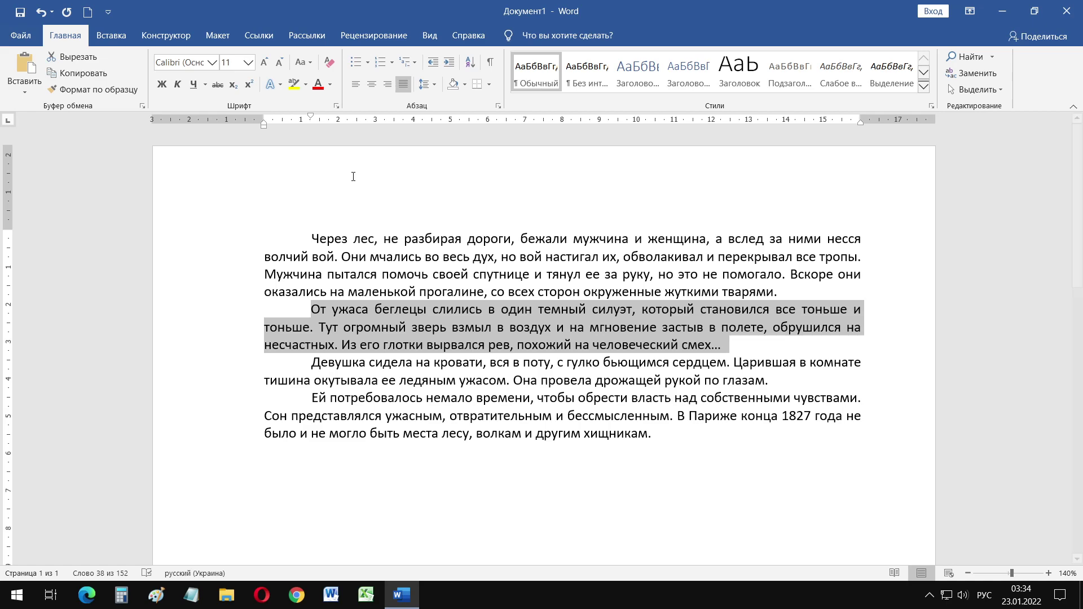
left_click_drag(861, 123, 750, 124)
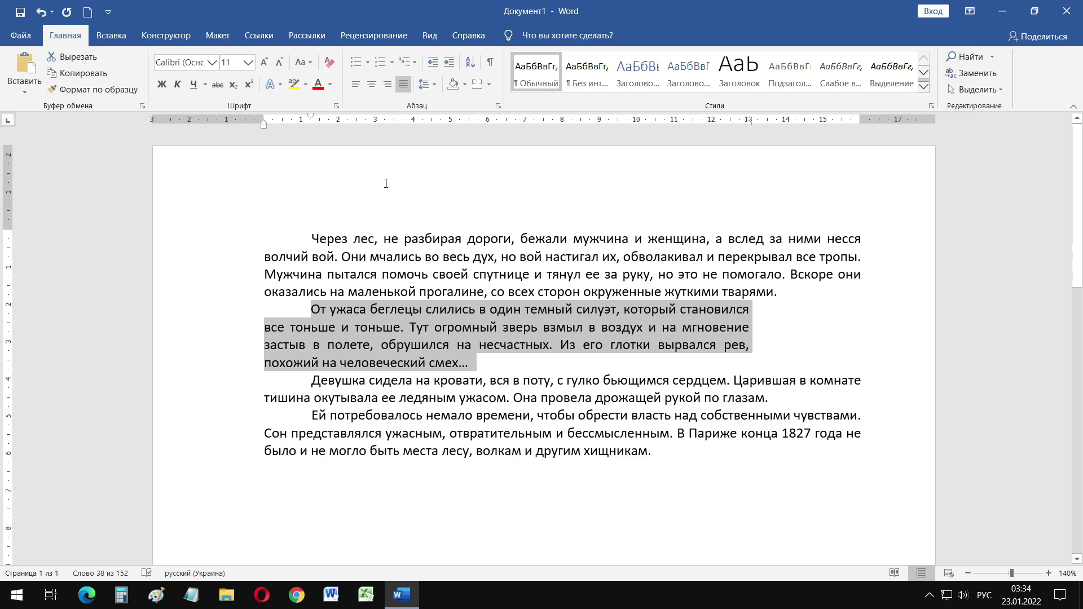
left_click_drag(263, 123, 284, 127)
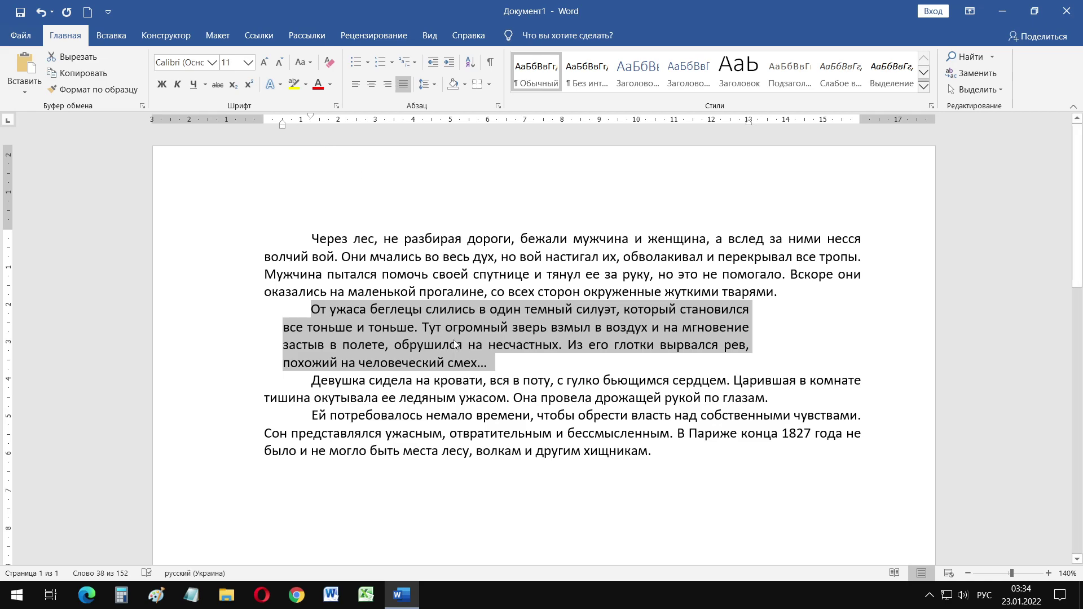
left_click(470, 381)
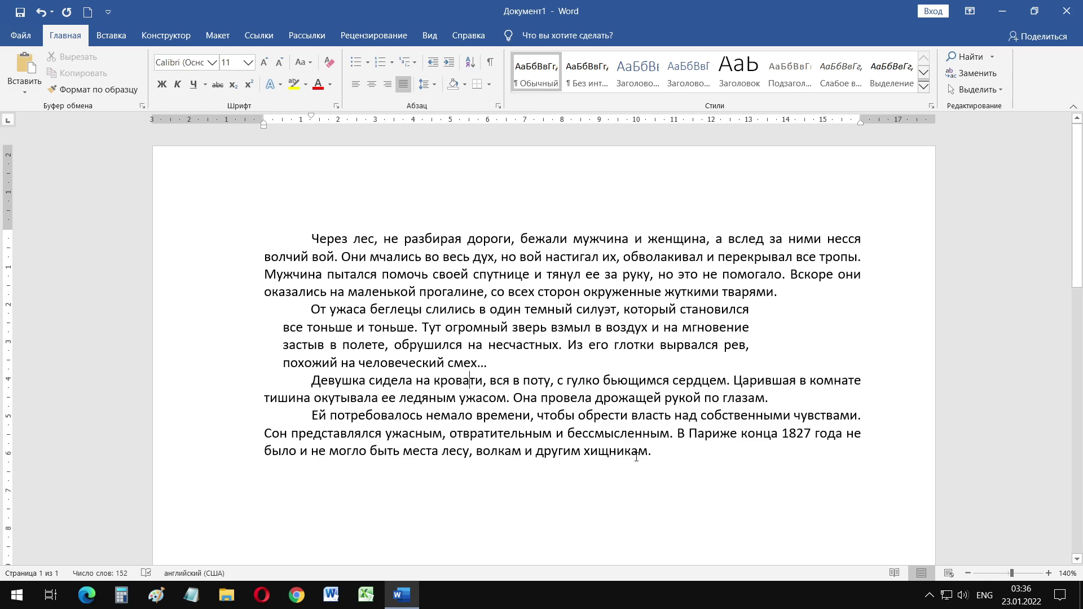
Step: Select all the text and set it to Times New Roman, size 14
key("ctrl+a")
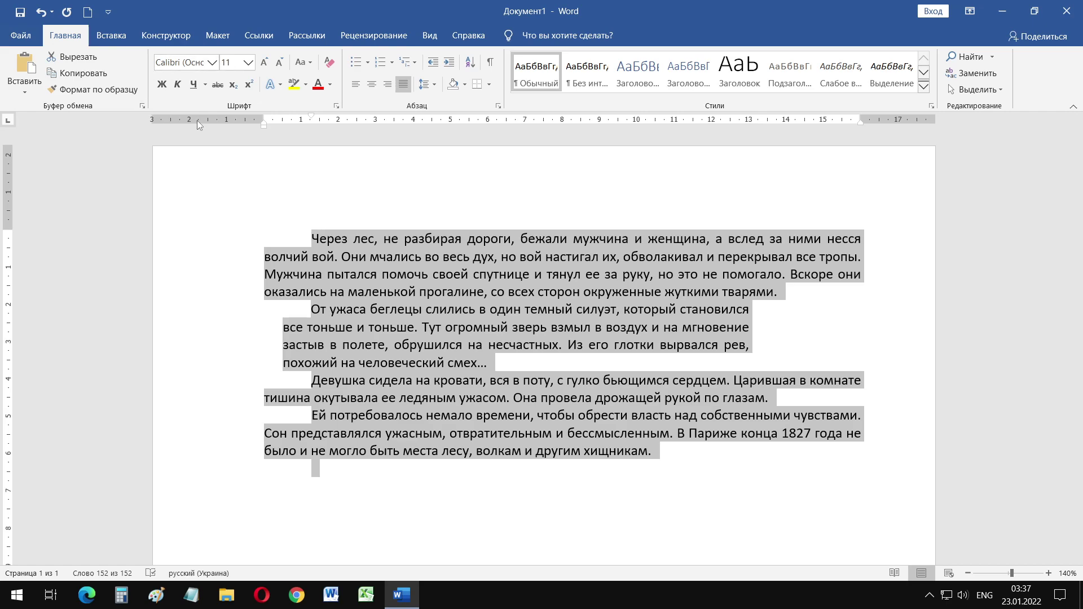
left_click(214, 62)
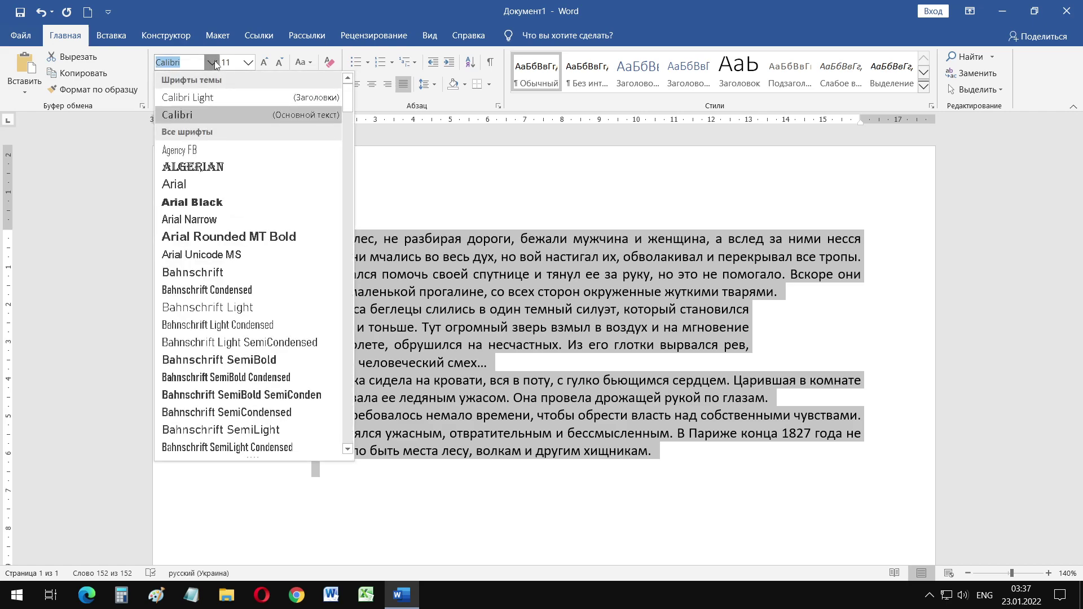
type("Tahoma")
scroll(237, 333, "down", 2)
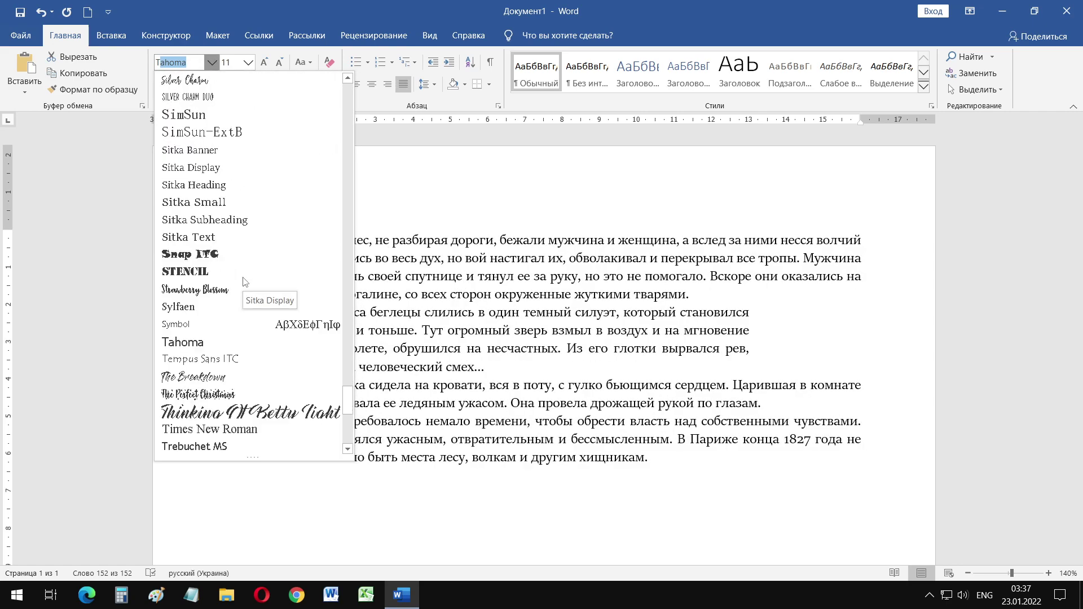
left_click(210, 429)
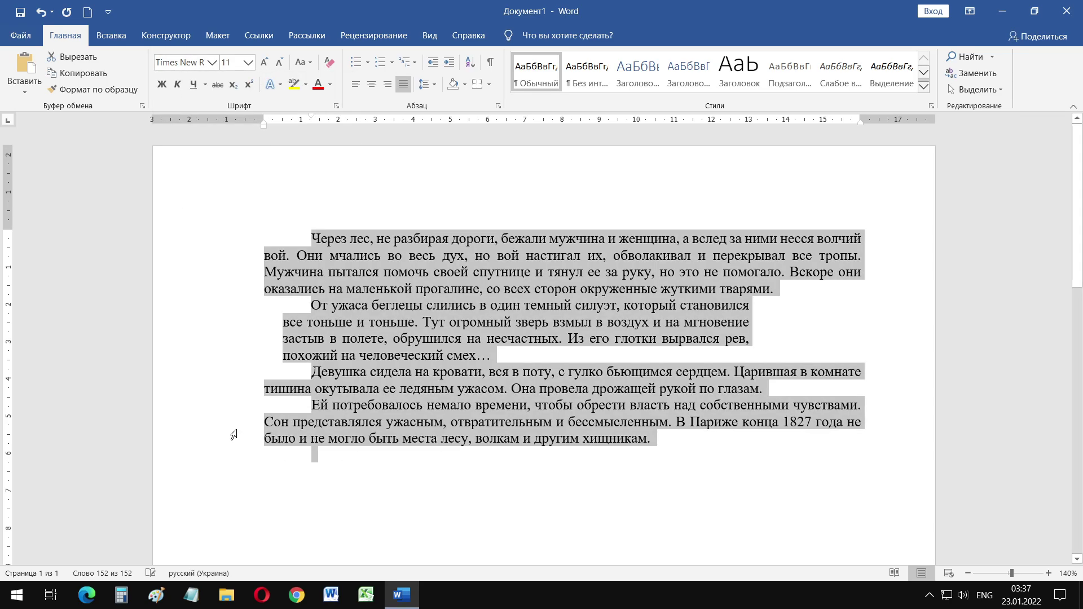
left_click(248, 66)
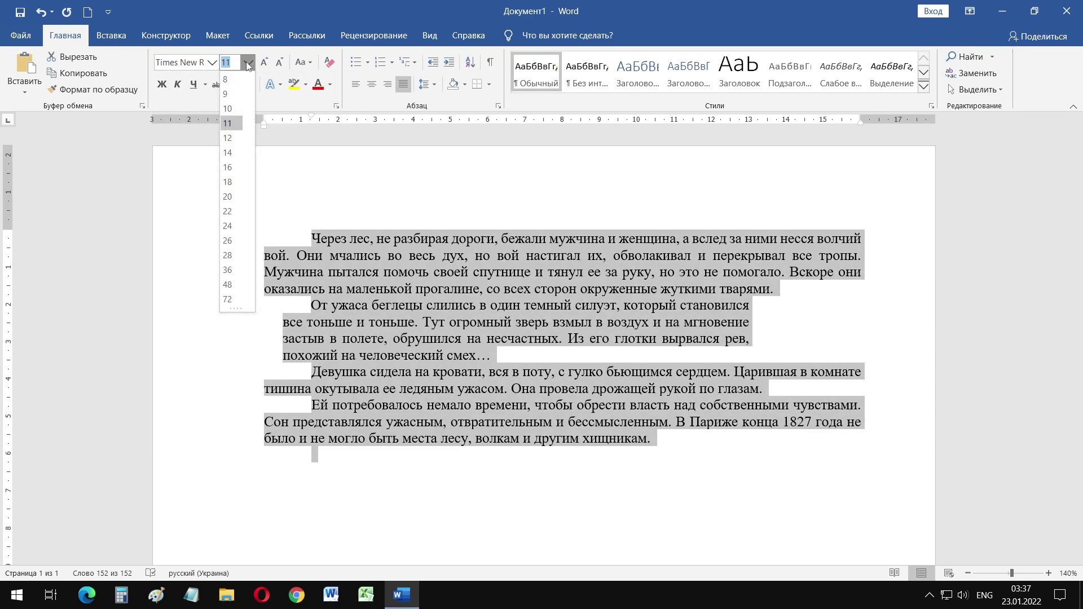
left_click(240, 142)
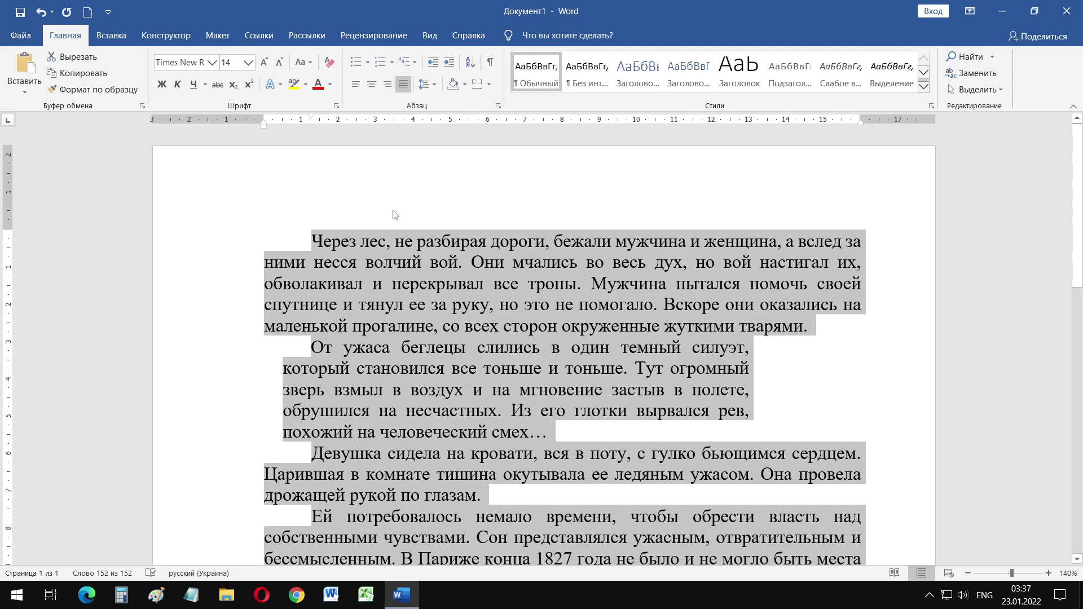
left_click(563, 438)
scroll(564, 437, "down", 3)
scroll(367, 381, "down", 1)
Step: Add a final paragraph starting «Когда с наступлением утра звон колокола разбудил девушку»
left_click(353, 370)
type("Когда с наступлением утра звон колокола разбудил девушку, она почти позабыла свой ночной сон.")
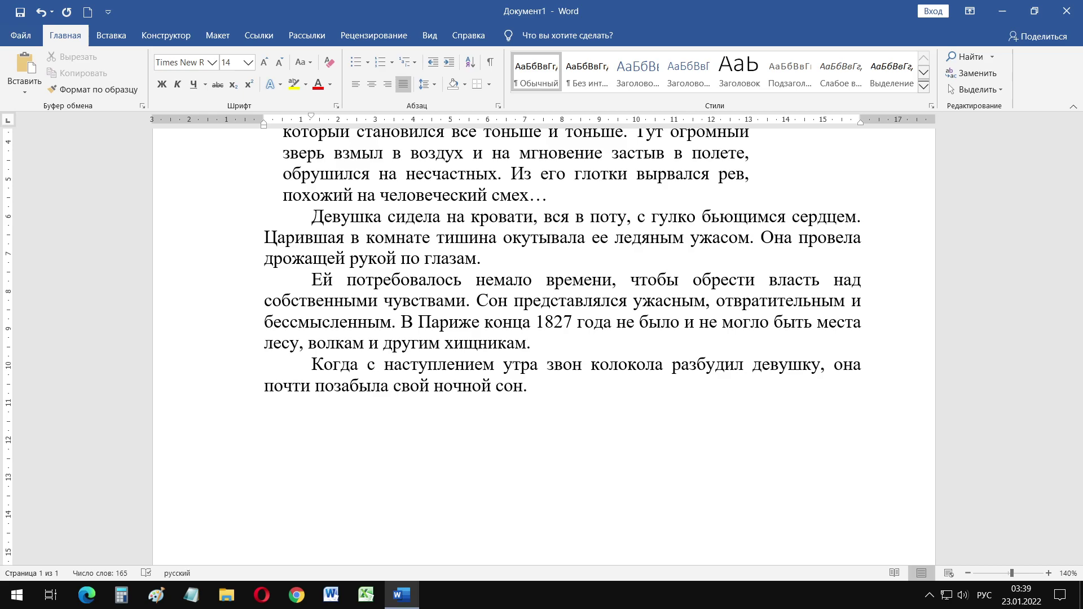